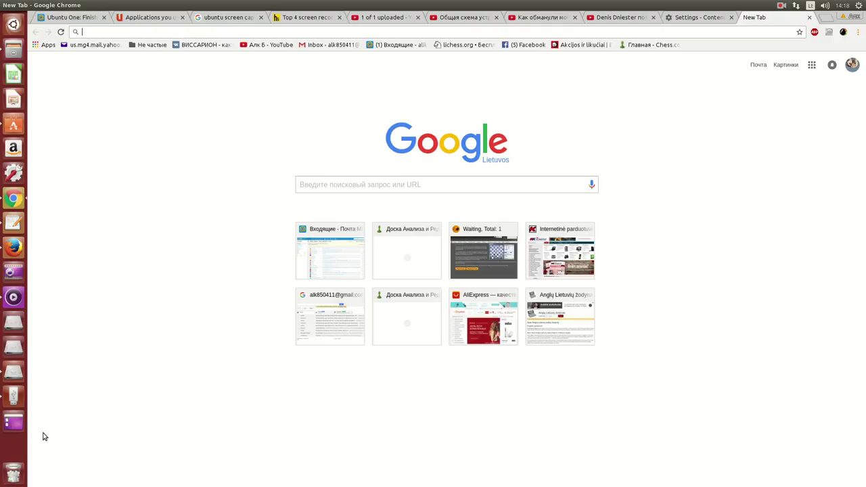
# Permanently delete SUNP0002.AVI from the 100MEDIA folder on the 32 GB Volume and eject that volume
pyautogui.click(20, 397)
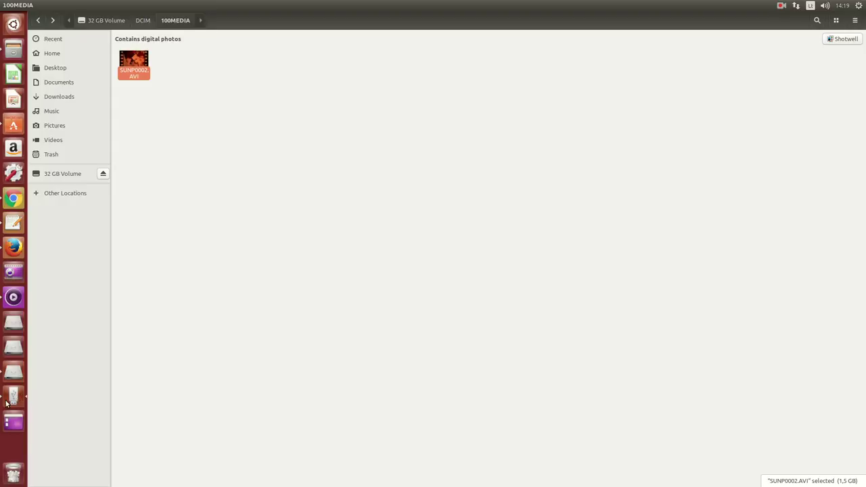
pyautogui.click(163, 138)
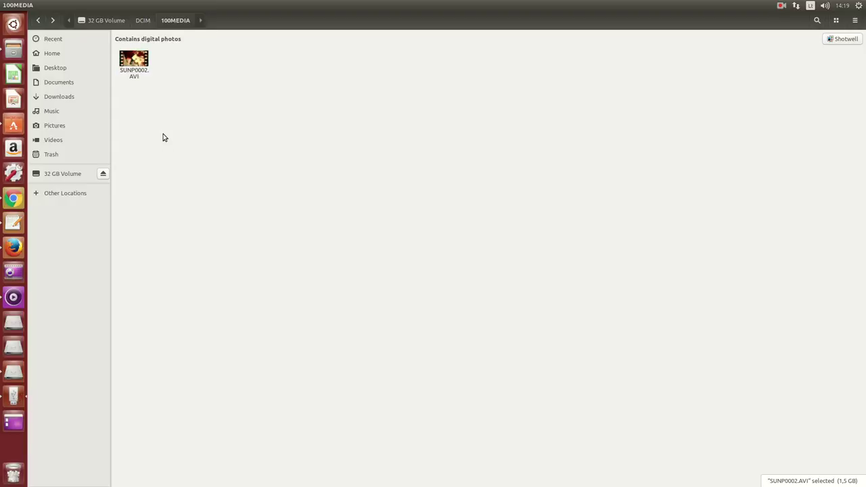
pyautogui.moveTo(229, 96); pyautogui.dragTo(135, 64)
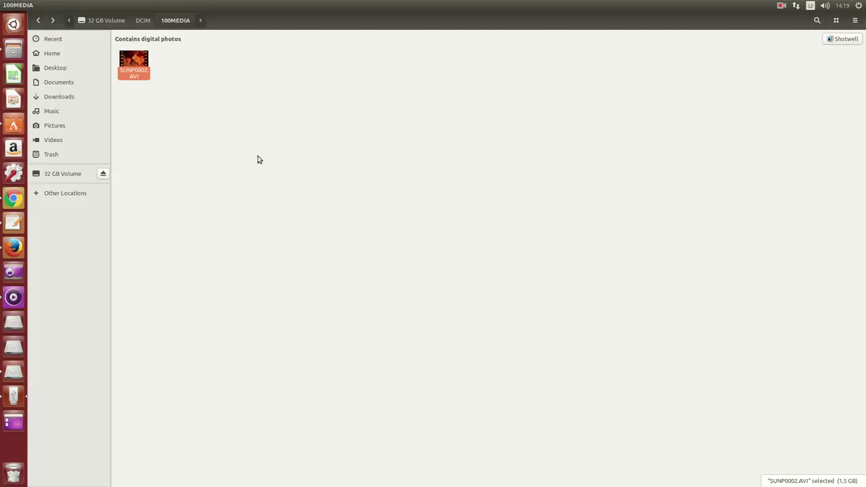
pyautogui.hotkey('shift', 'Delete')
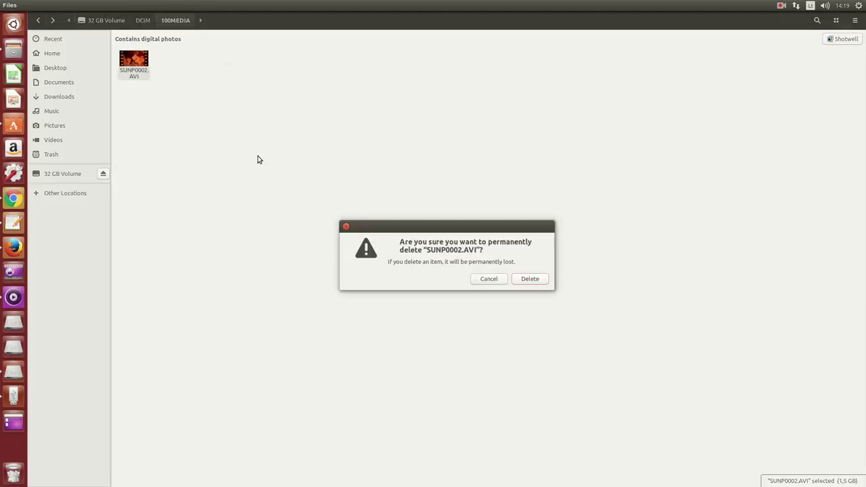
pyautogui.press('Return')
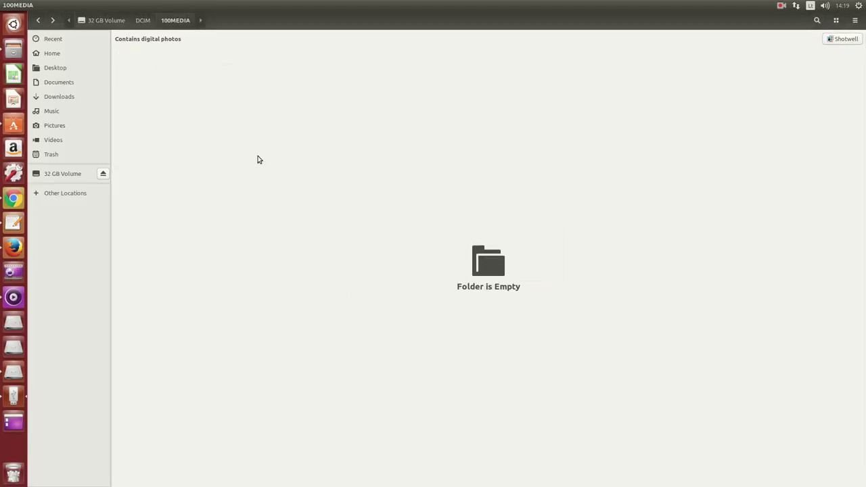
pyautogui.rightClick(17, 398)
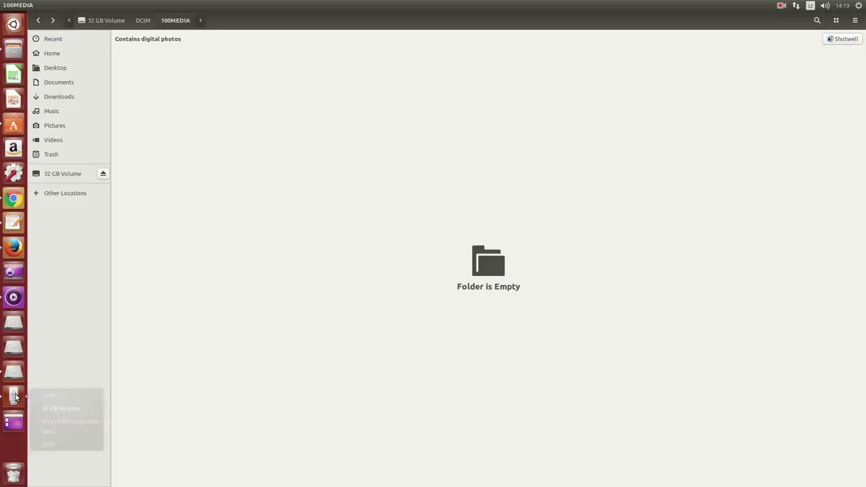
pyautogui.click(84, 432)
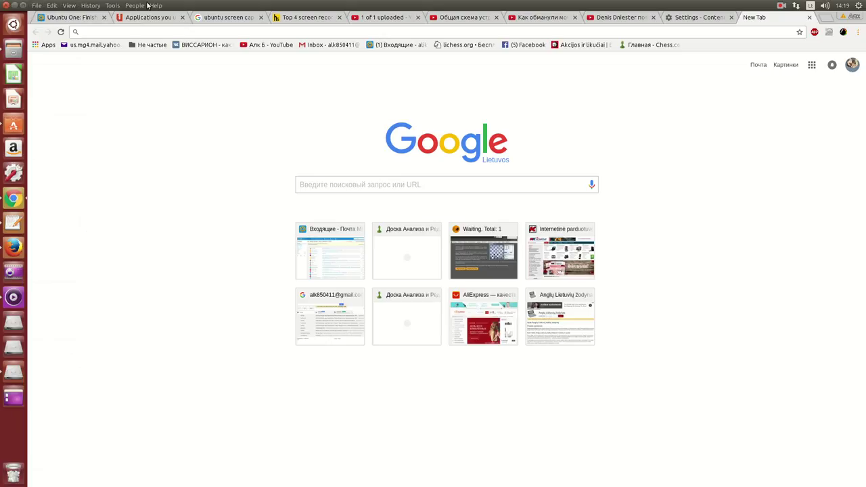
pyautogui.click(108, 5)
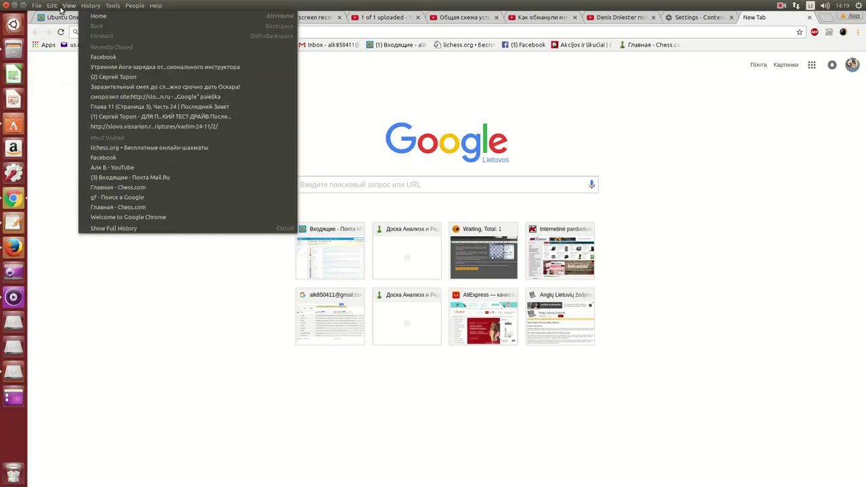
pyautogui.moveTo(37, 5)
pyautogui.click(161, 203)
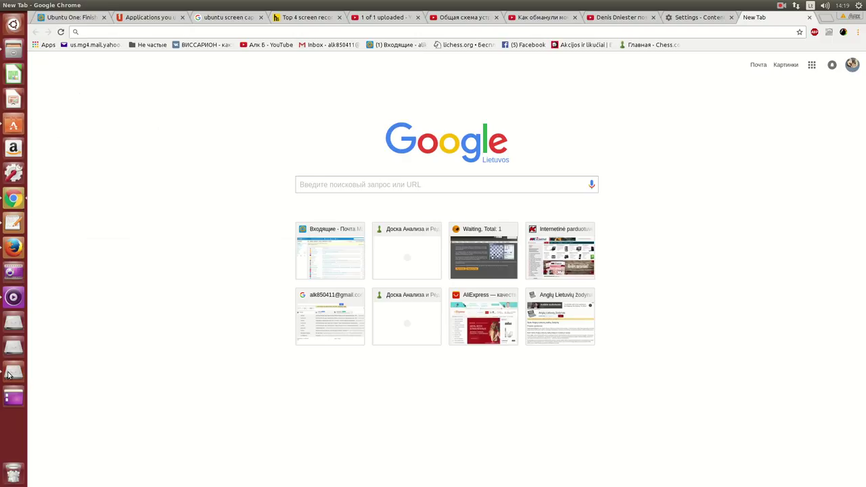
# Switch to Ubuntu Software and look through the whole list of installed applications, including the add-ons
pyautogui.click(13, 126)
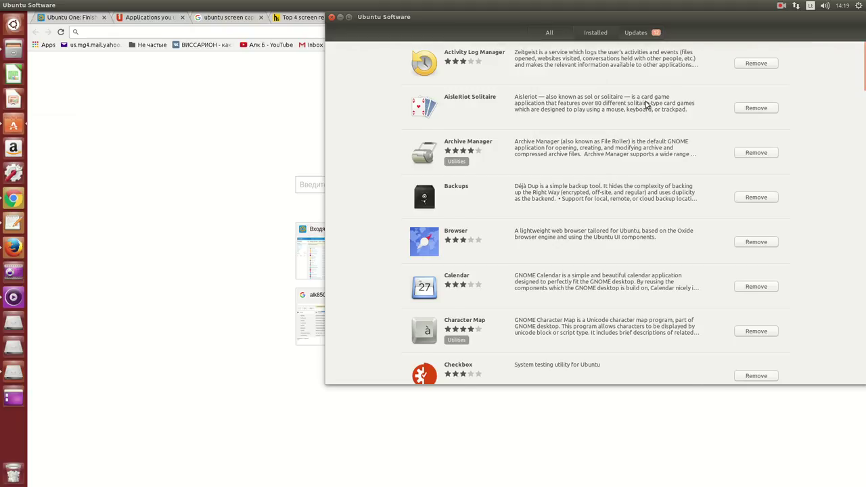
pyautogui.scroll(-10, 641, 113)
pyautogui.scroll(-5, 641, 113)
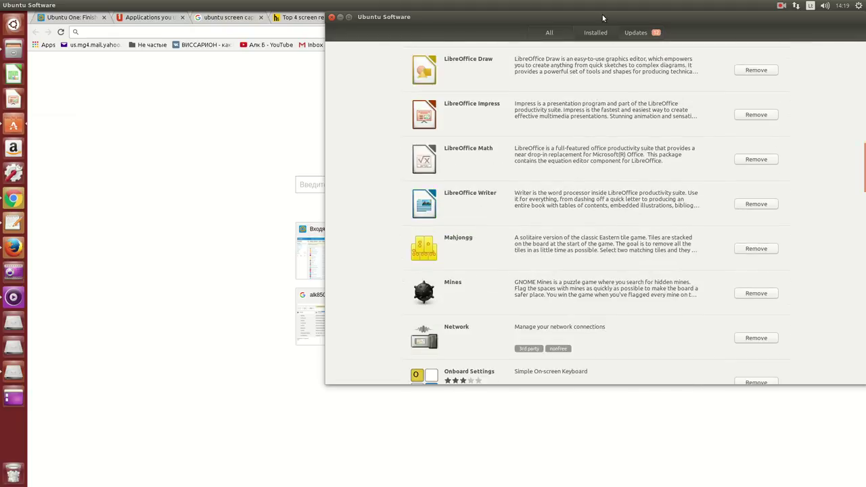
pyautogui.moveTo(603, 18); pyautogui.dragTo(488, 18)
pyautogui.scroll(6, 532, 145)
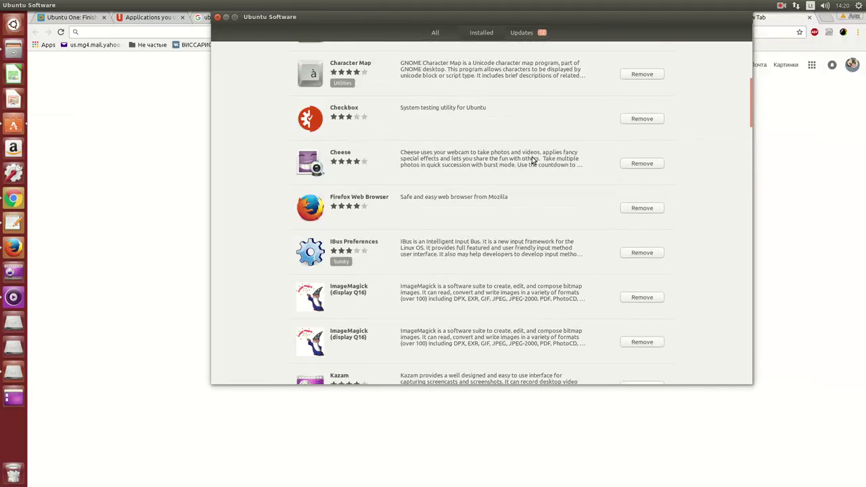
pyautogui.scroll(5, 533, 159)
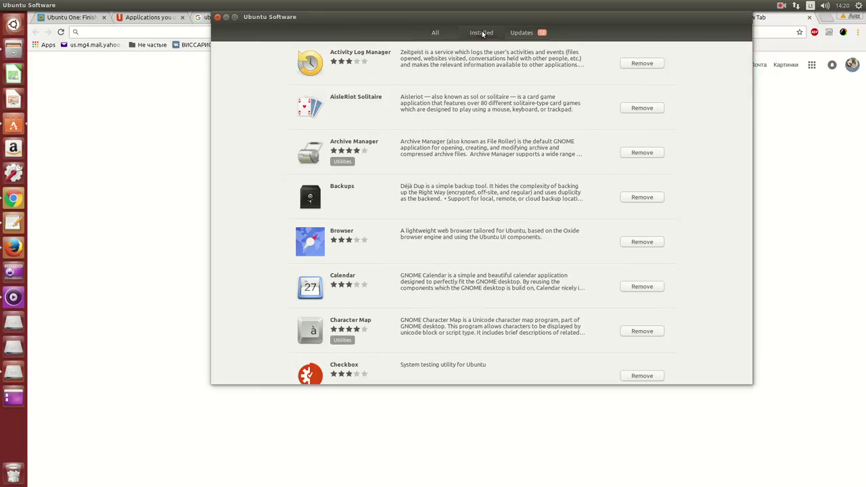
pyautogui.scroll(-19, 483, 141)
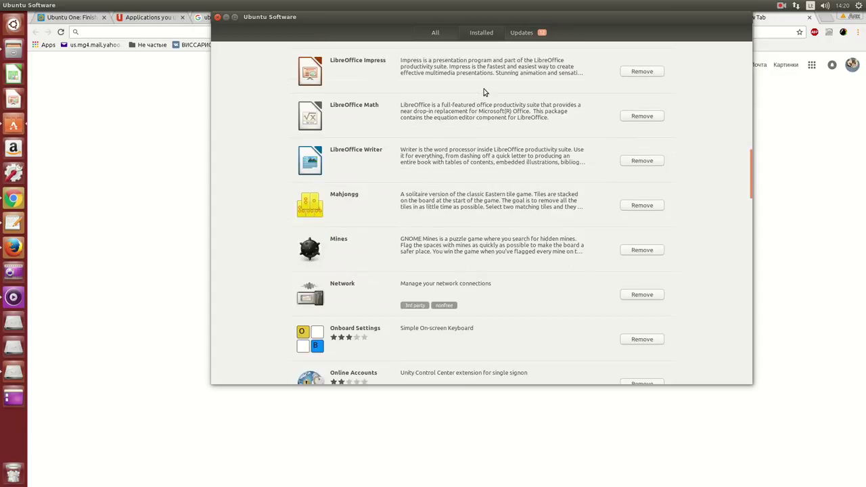
pyautogui.scroll(6, 483, 90)
pyautogui.scroll(-10, 484, 119)
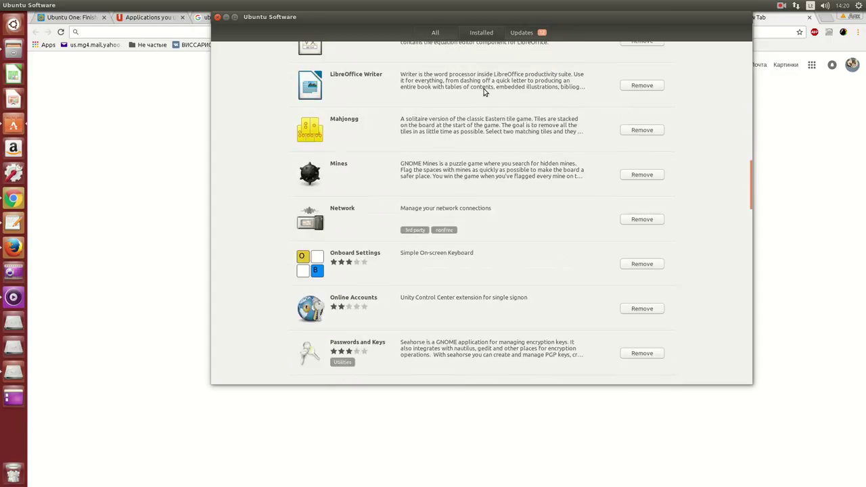
pyautogui.scroll(10, 485, 197)
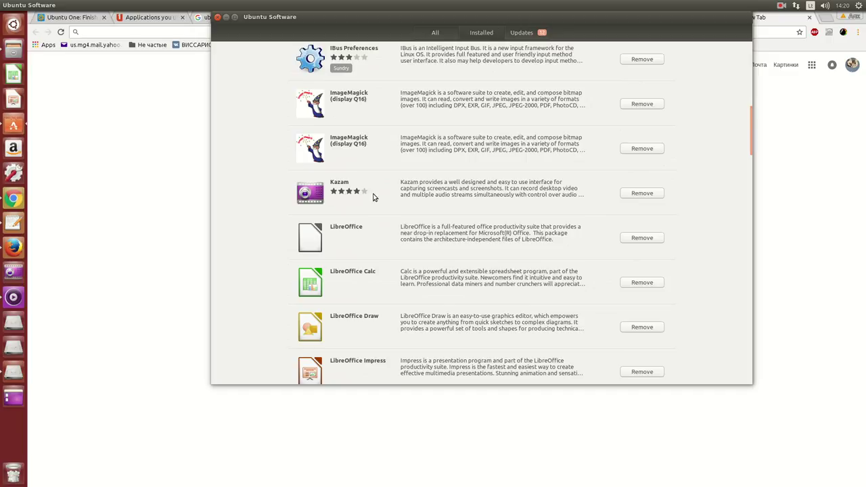
pyautogui.scroll(10, 461, 207)
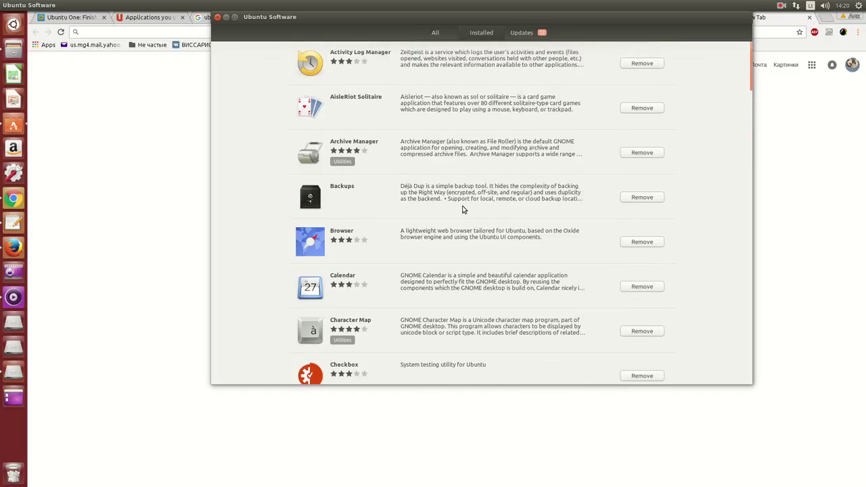
pyautogui.scroll(-1, 499, 118)
pyautogui.scroll(-15, 499, 117)
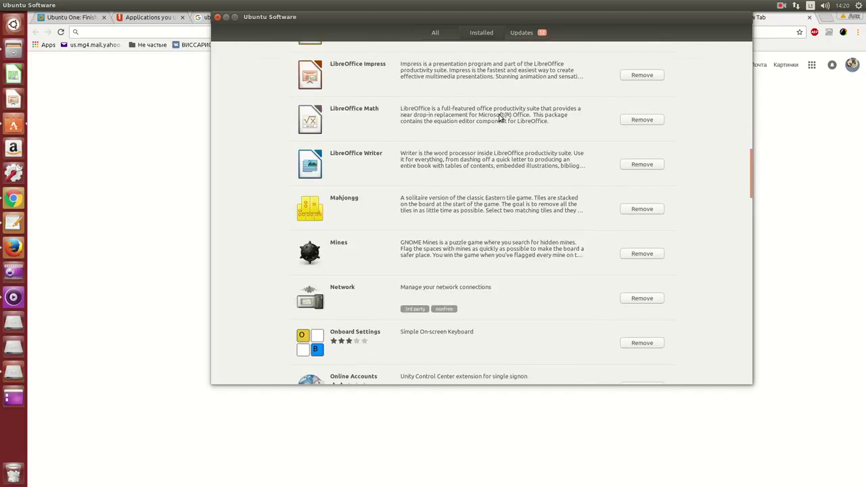
pyautogui.scroll(-15, 496, 118)
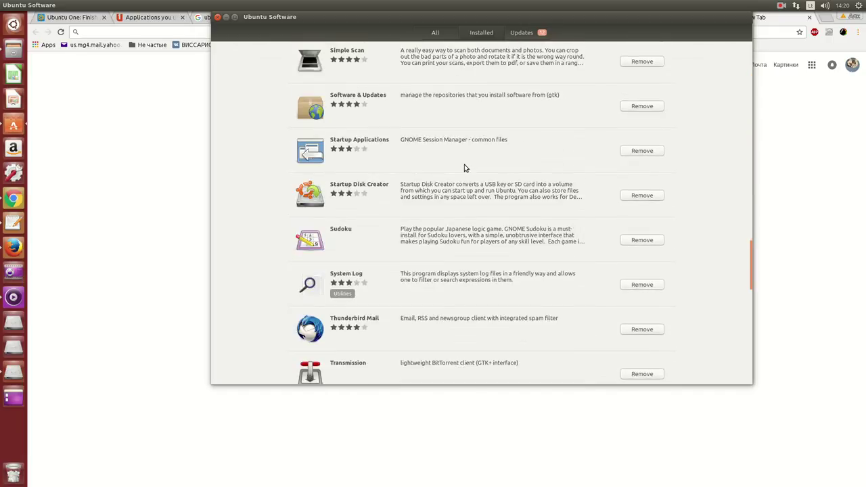
pyautogui.scroll(-10, 464, 170)
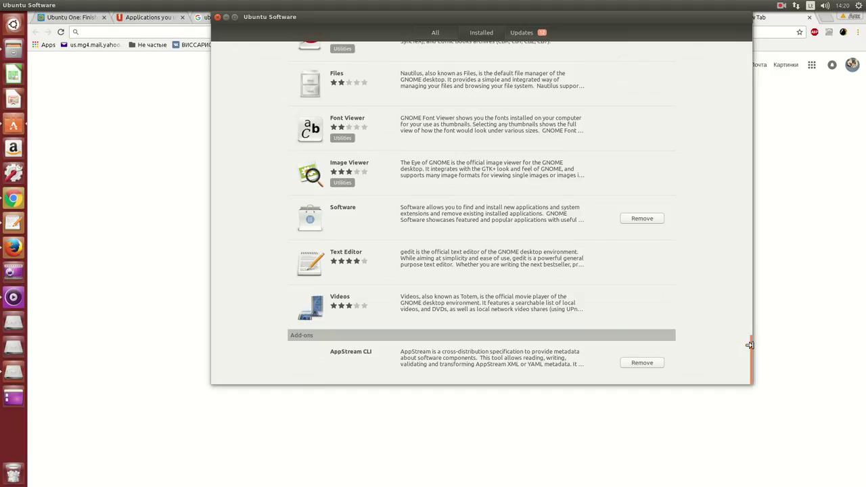
pyautogui.moveTo(748, 342); pyautogui.dragTo(750, 39)
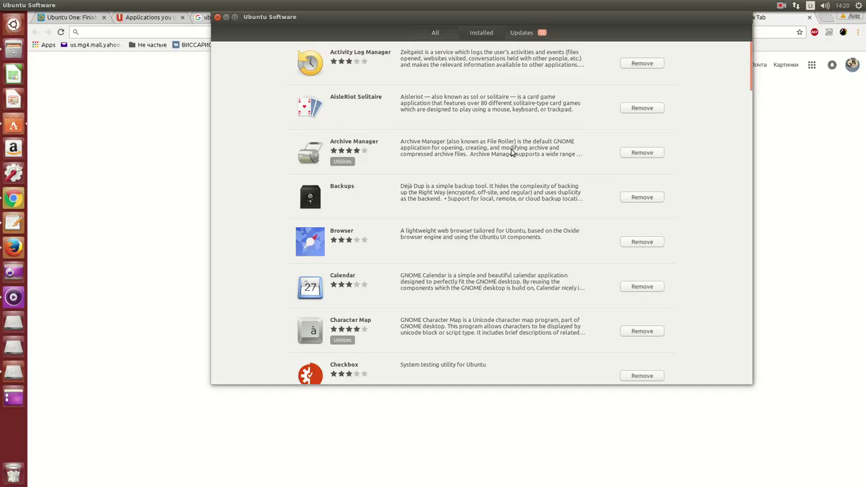
pyautogui.scroll(-4, 512, 152)
pyautogui.scroll(4, 511, 152)
pyautogui.scroll(-5, 512, 152)
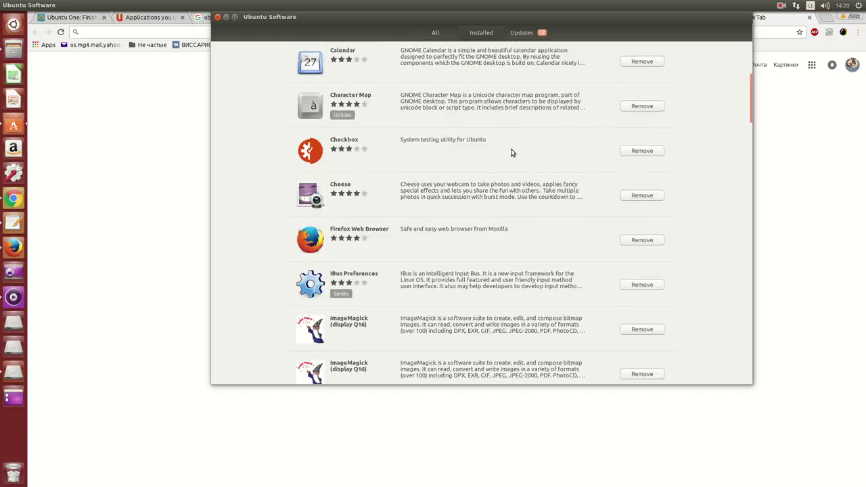
pyautogui.scroll(5, 488, 74)
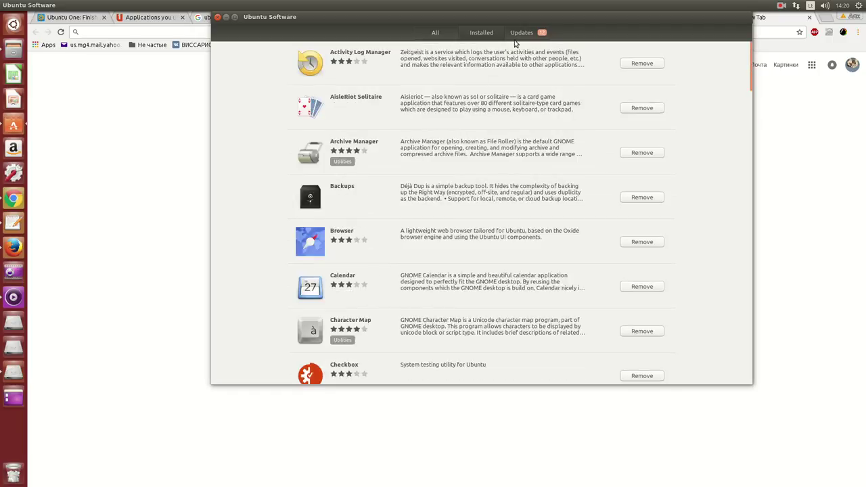
# Start installing OS Updates from the available updates and look over the other applications offered for updating
pyautogui.click(520, 33)
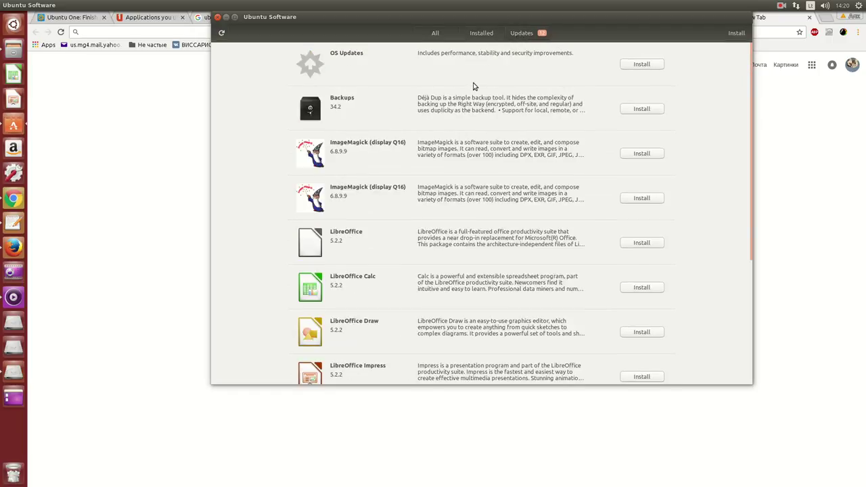
pyautogui.click(640, 64)
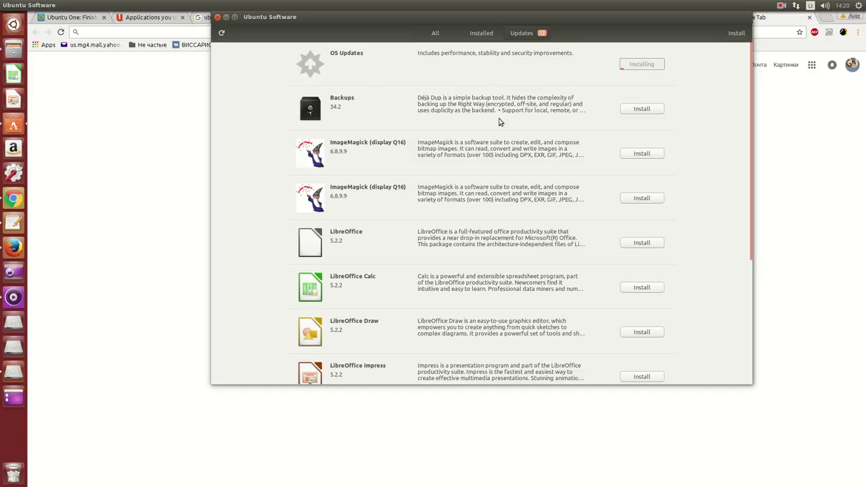
pyautogui.scroll(-3, 501, 138)
pyautogui.scroll(-2, 501, 139)
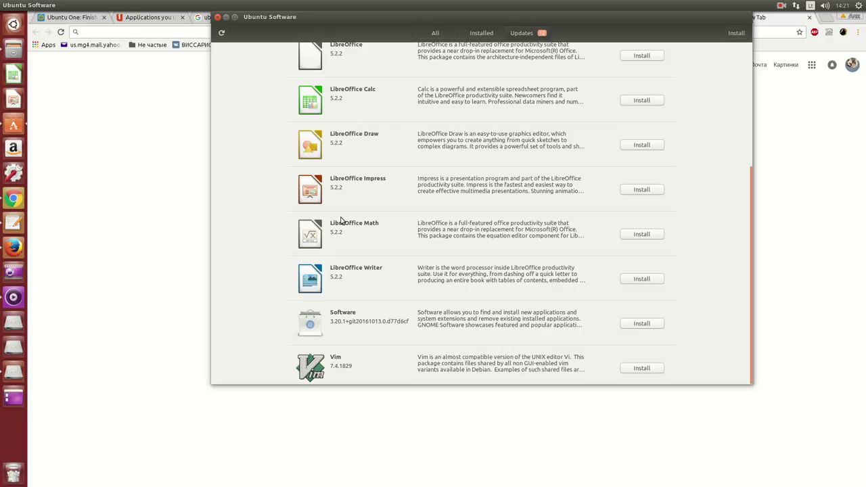
pyautogui.scroll(-1, 340, 220)
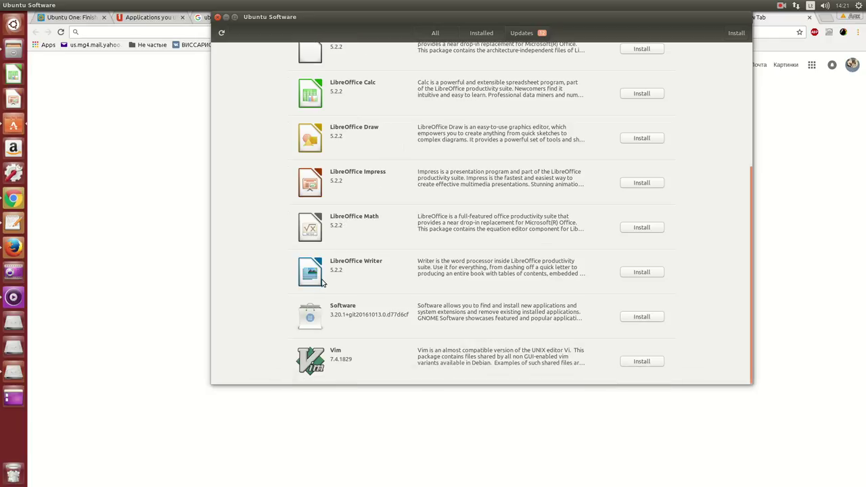
pyautogui.scroll(3, 318, 230)
pyautogui.scroll(2, 318, 230)
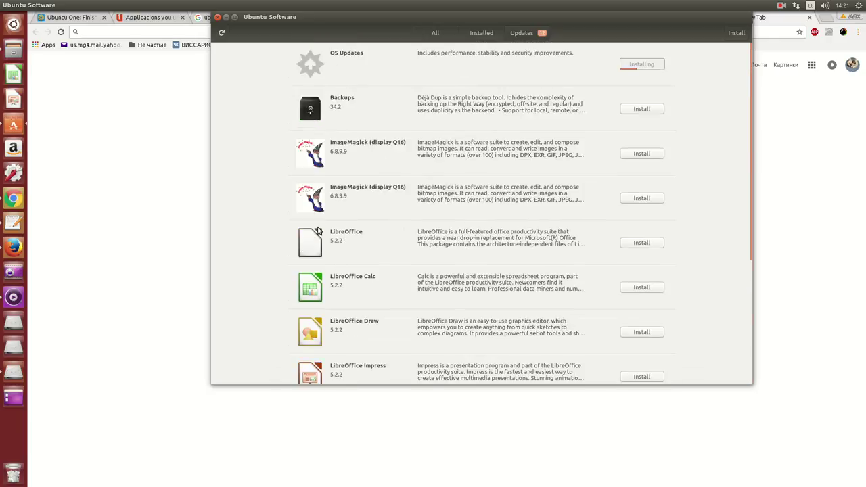
# Launch LibreOffice Calc with a blank spreadsheet and look over the empty sheet
pyautogui.click(13, 75)
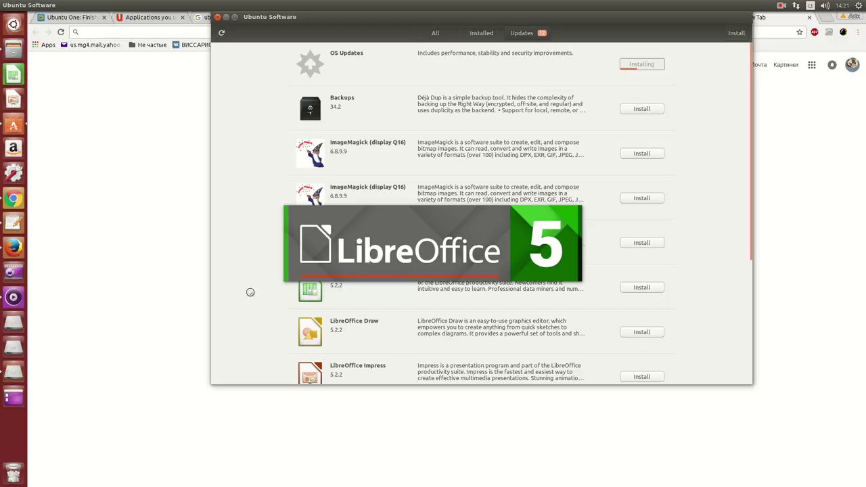
pyautogui.scroll(-5, 230, 271)
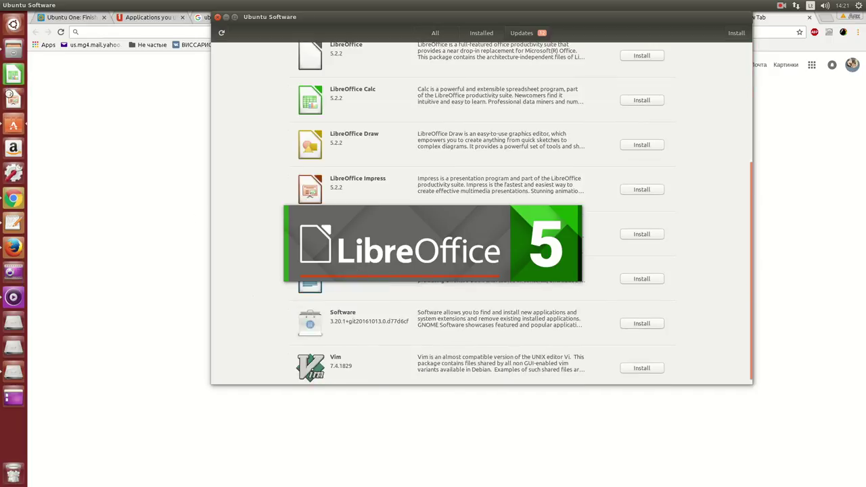
pyautogui.click(78, 106)
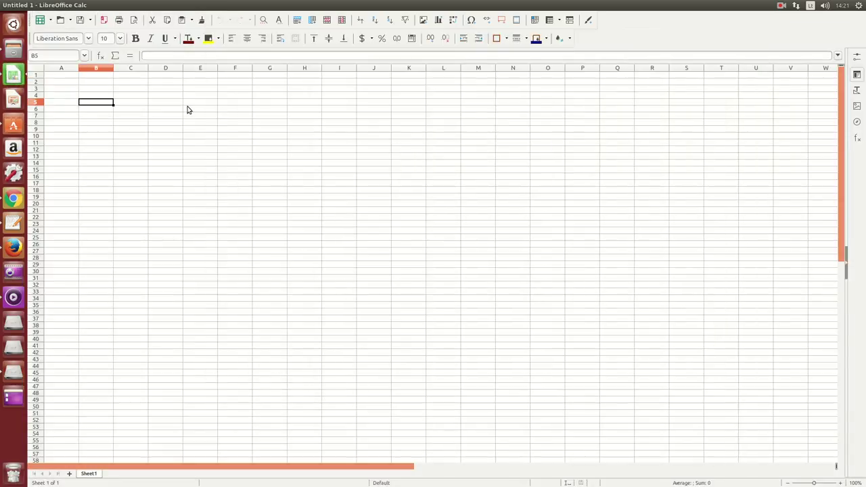
pyautogui.scroll(-5, 654, 189)
pyautogui.moveTo(846, 188); pyautogui.dragTo(837, 339)
pyautogui.scroll(18, 443, 196)
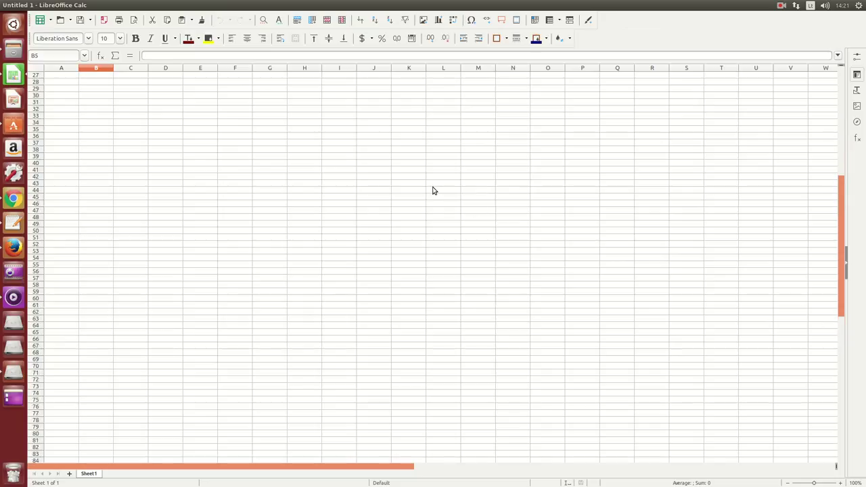
# Enter 544654645 in cell D7 and 45545445 in cell F9
pyautogui.click(169, 85)
pyautogui.write('544654645')
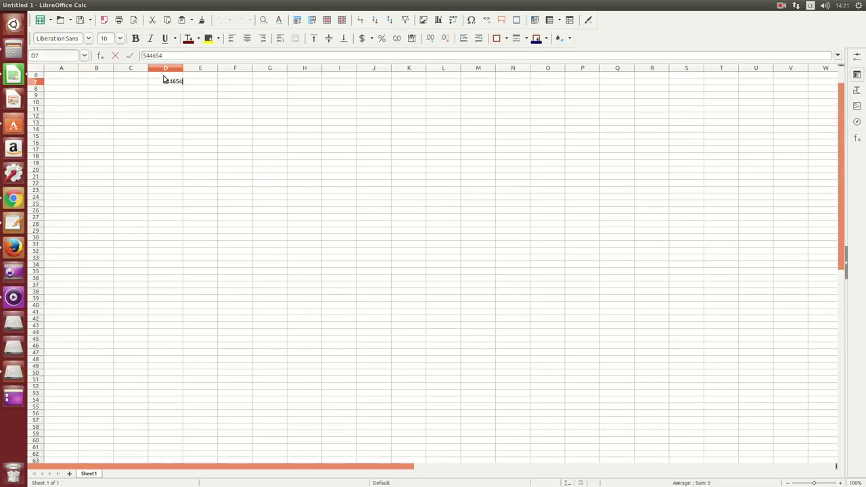
pyautogui.click(219, 98)
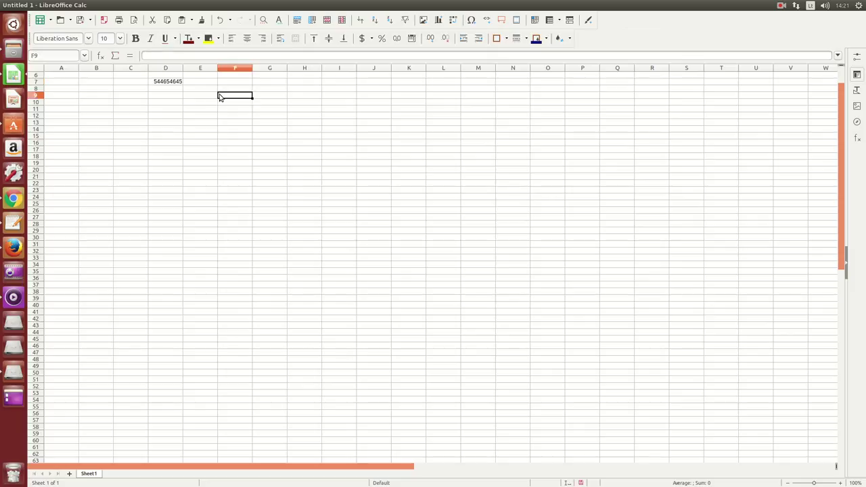
pyautogui.write('45545445')
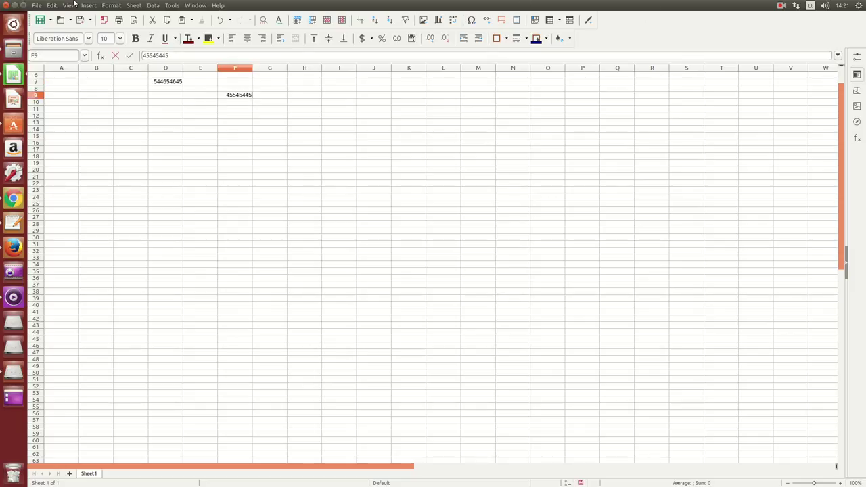
# Close the spreadsheet without saving its changes and unlock LibreOffice Calc from the Launcher
pyautogui.click(8, 4)
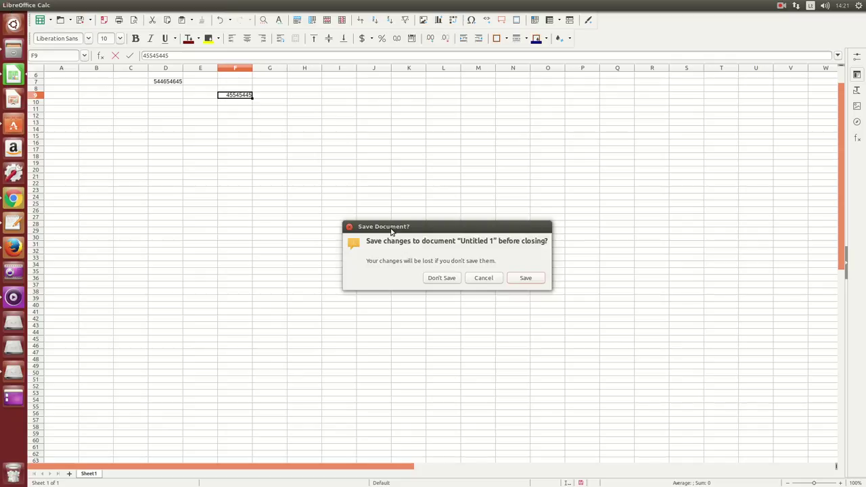
pyautogui.click(483, 277)
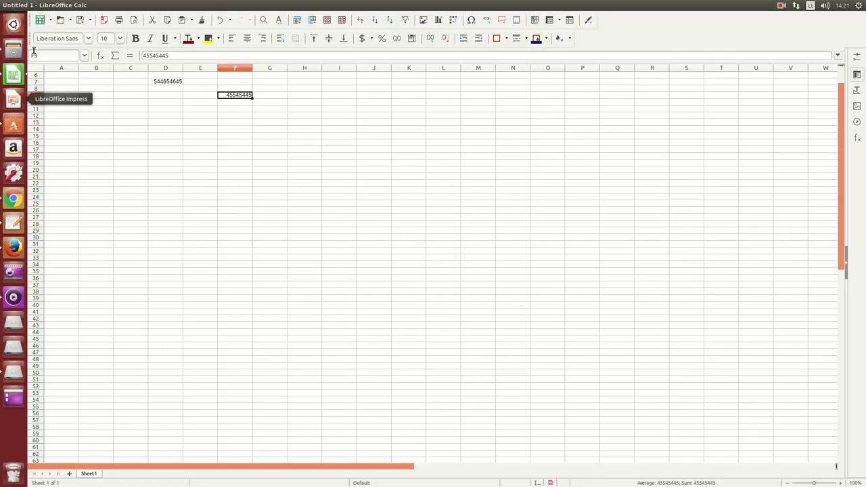
pyautogui.moveTo(2, 8)
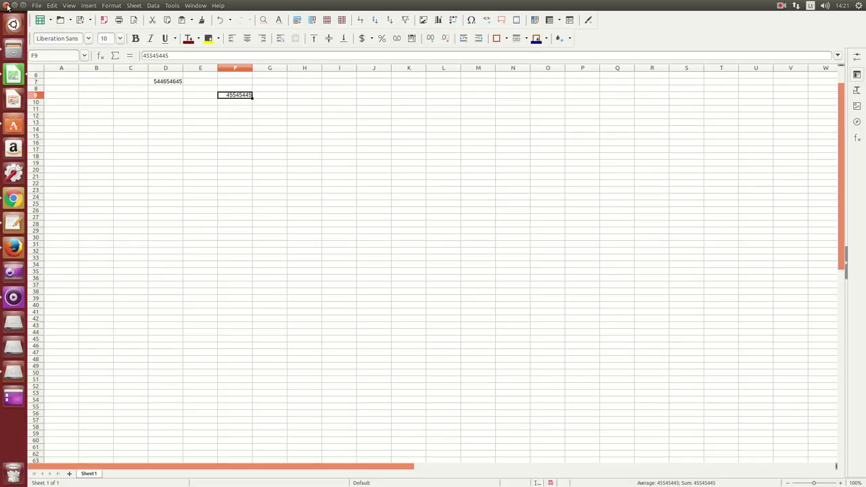
pyautogui.click(5, 6)
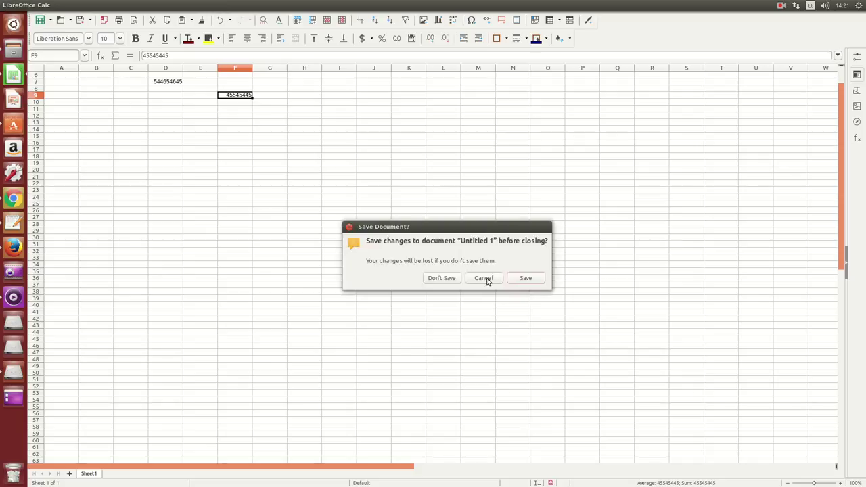
pyautogui.click(444, 280)
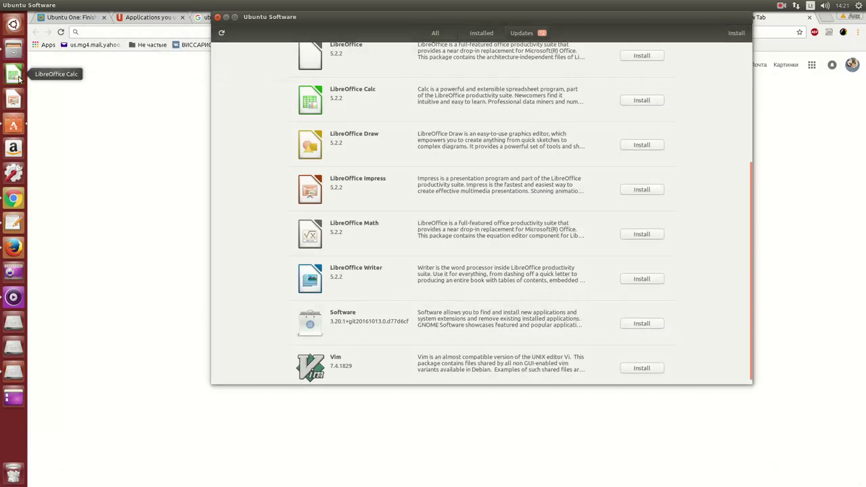
pyautogui.rightClick(19, 79)
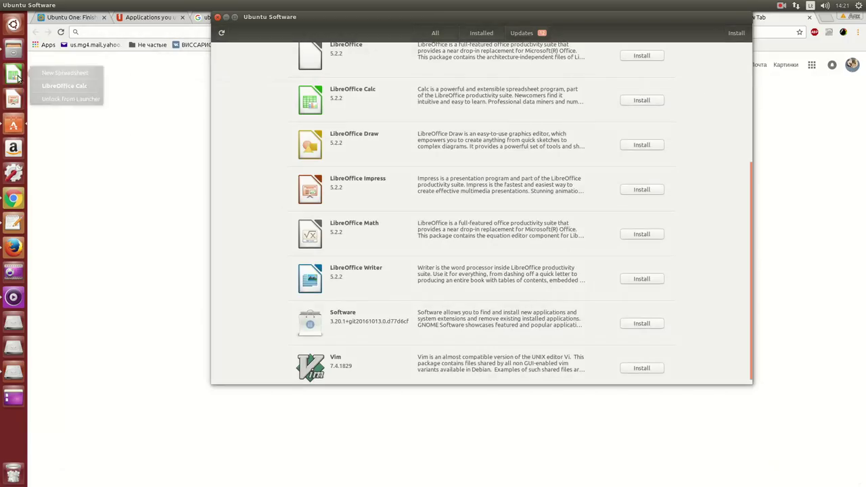
pyautogui.click(68, 99)
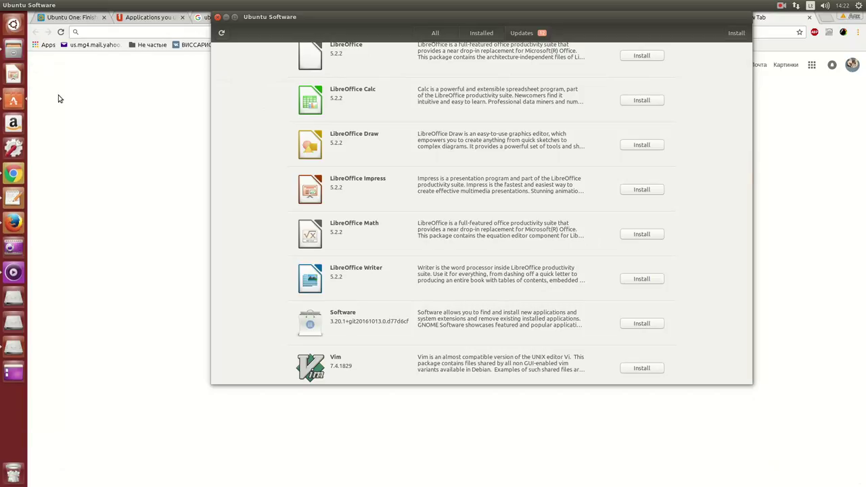
# Start LibreOffice Impress and enter the slide title "jhgfjhgрпараро", switching to the Russian keyboard layout for the Cyrillic part
pyautogui.click(12, 77)
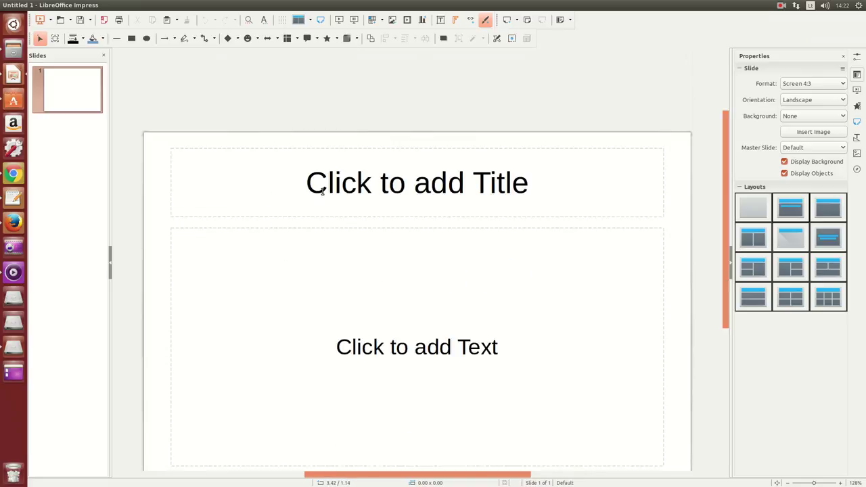
pyautogui.click(370, 183)
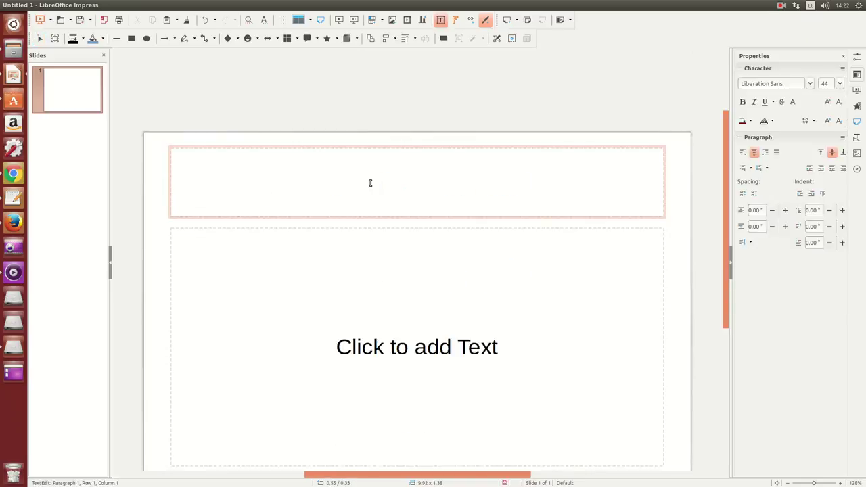
pyautogui.write('jhgfjhg')
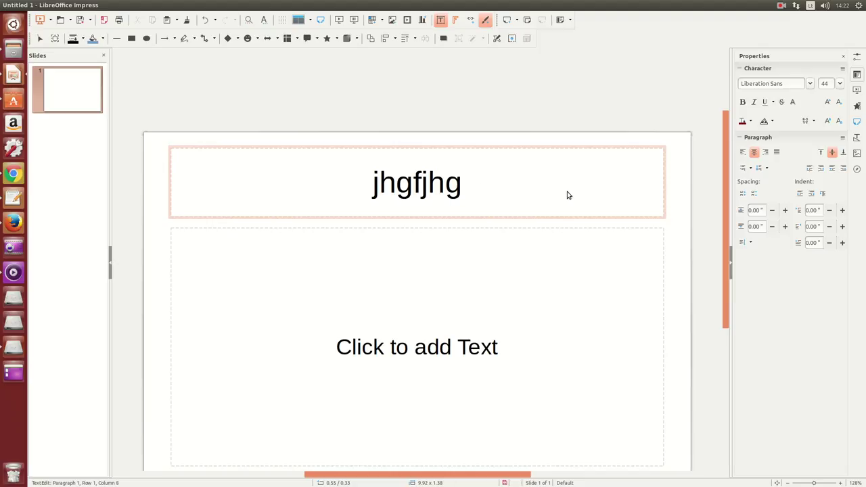
pyautogui.hotkey('alt', 'shift')
pyautogui.write('рпарaро')
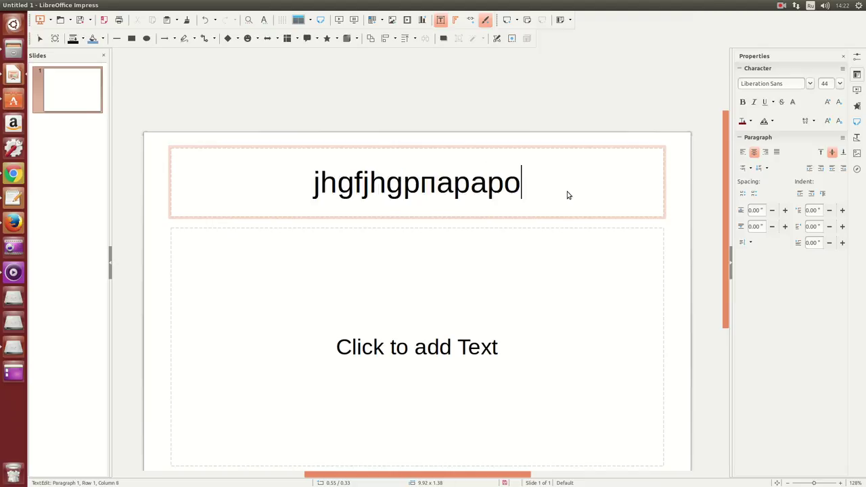
# Close the presentation without saving its changes and unlock LibreOffice Impress from the Launcher
pyautogui.click(7, 4)
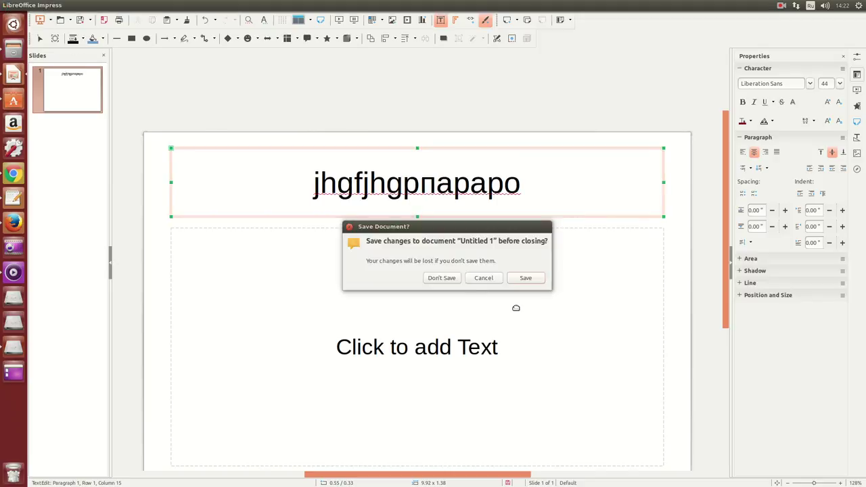
pyautogui.click(474, 278)
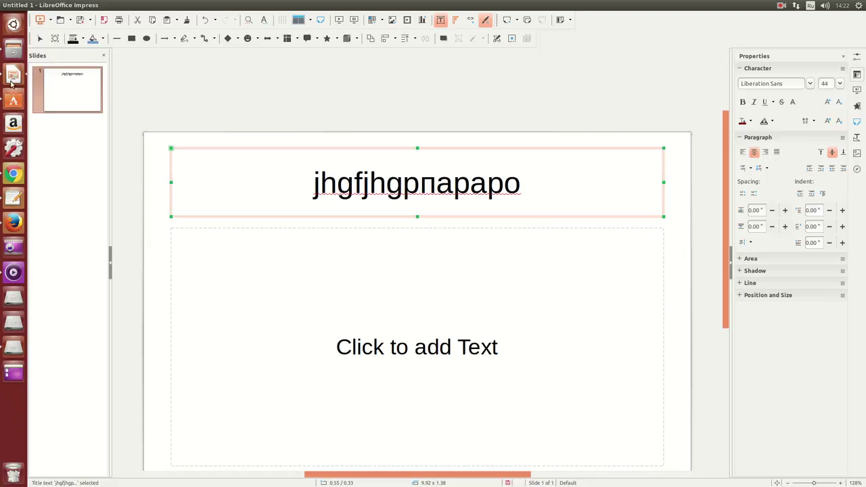
pyautogui.click(9, 5)
pyautogui.click(452, 279)
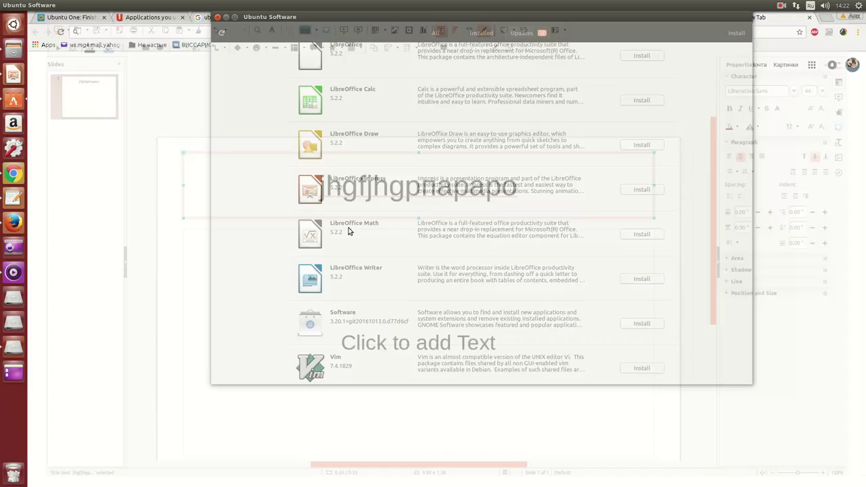
pyautogui.rightClick(19, 80)
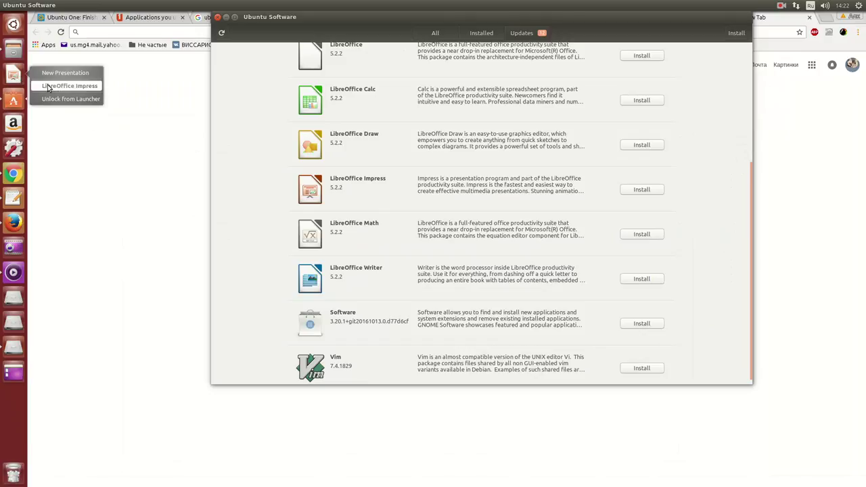
pyautogui.click(71, 100)
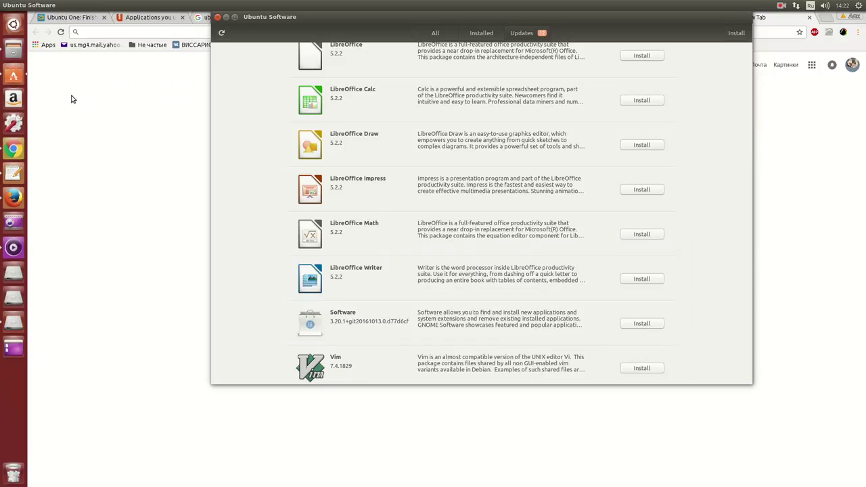
# Open the file manager and the FAT32 SMSNG drive, look over the drive's folders, and return to the Videos folder
pyautogui.click(18, 49)
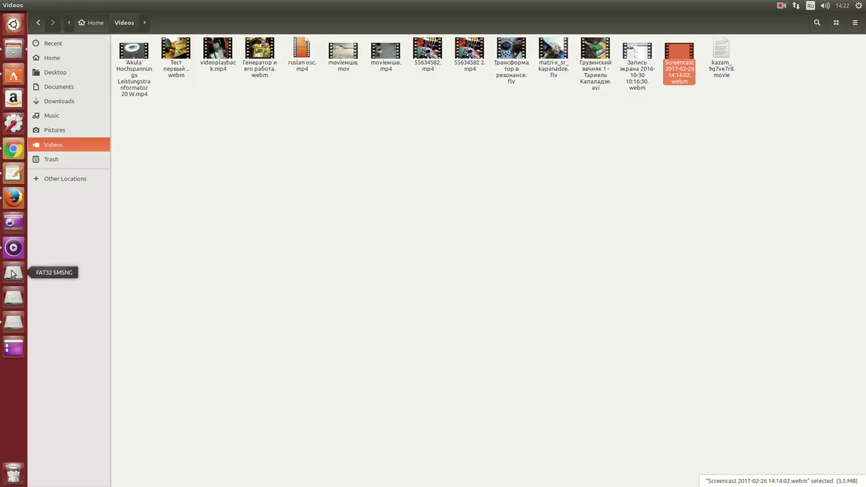
pyautogui.click(12, 273)
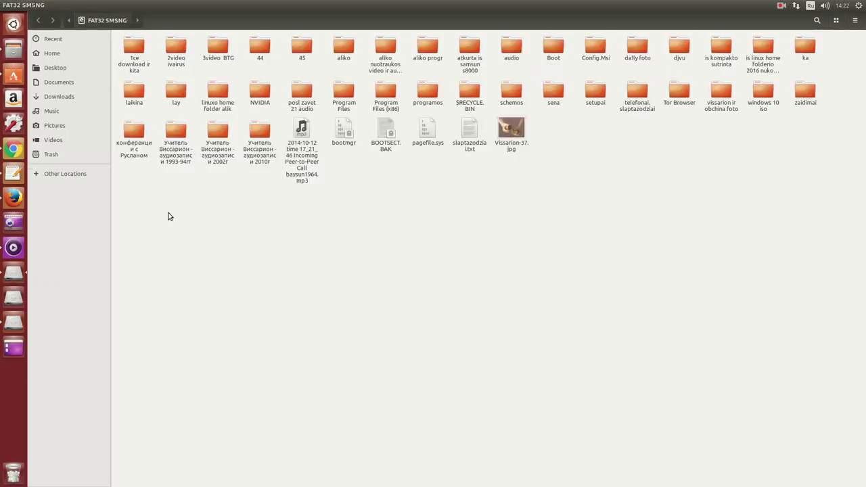
pyautogui.click(218, 49)
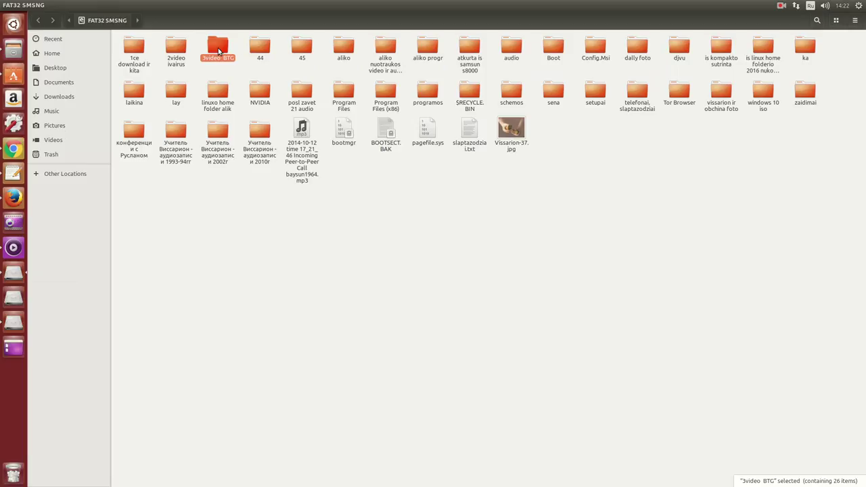
pyautogui.click(384, 47)
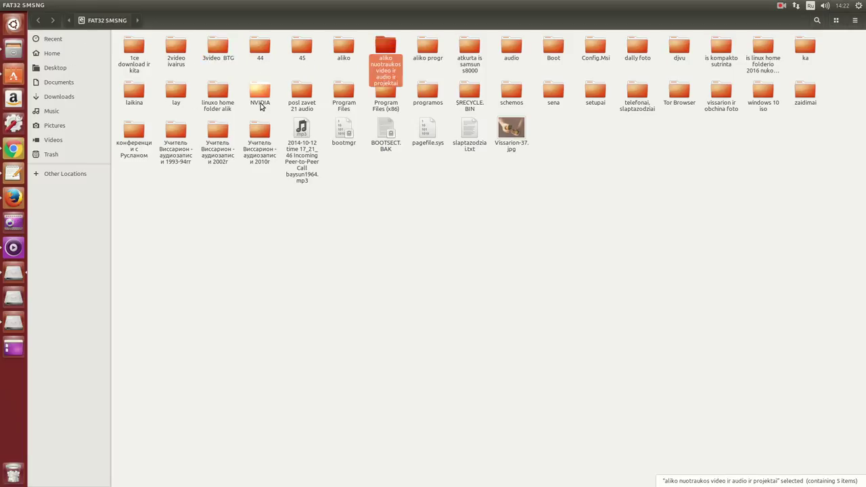
pyautogui.click(263, 90)
pyautogui.click(343, 92)
pyautogui.click(365, 197)
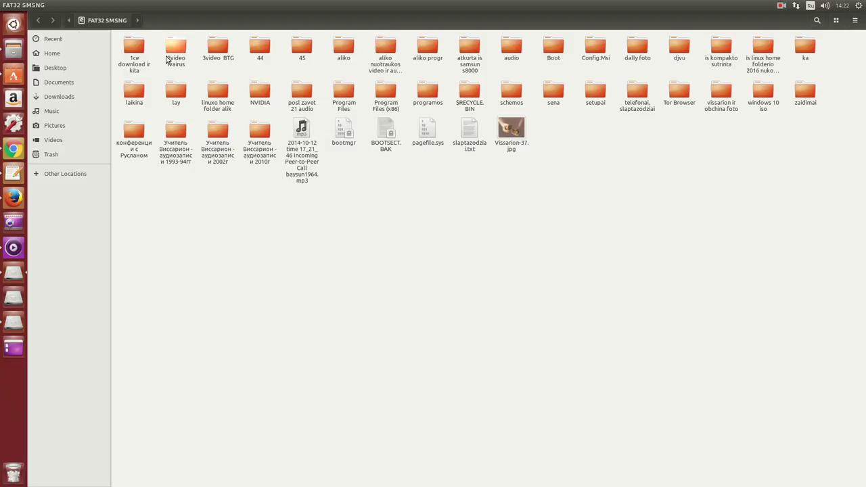
pyautogui.click(53, 139)
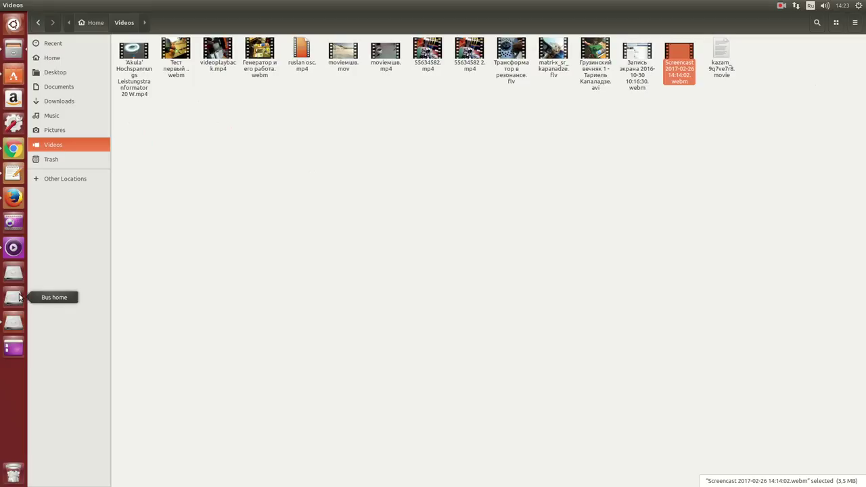
# Open the Bus home drive, look into its al folder, review the drive's Launcher options, and close its window
pyautogui.click(14, 297)
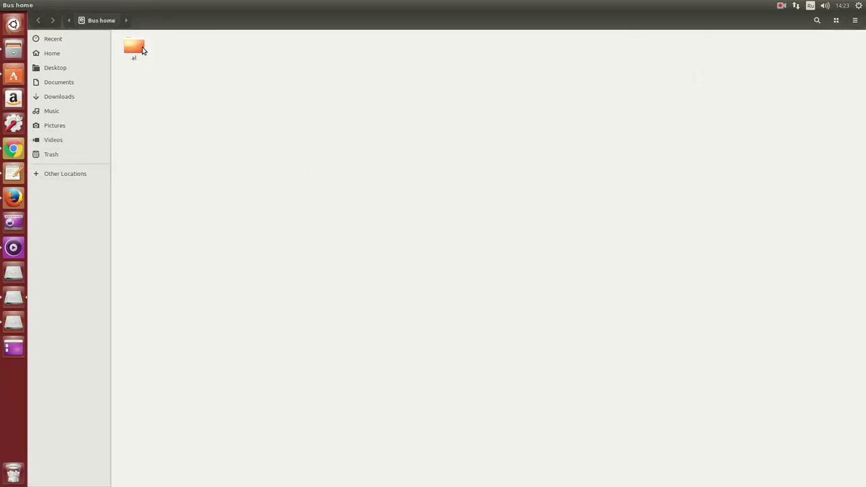
pyautogui.doubleClick(143, 51)
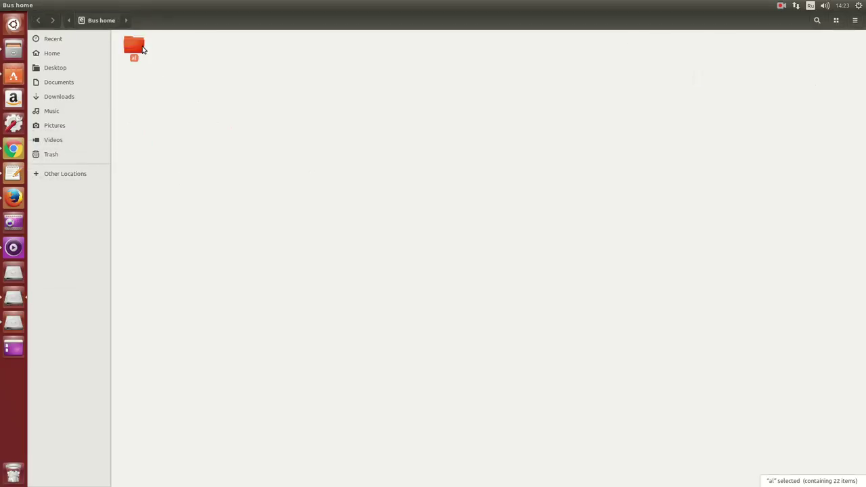
pyautogui.click(95, 20)
pyautogui.rightClick(14, 299)
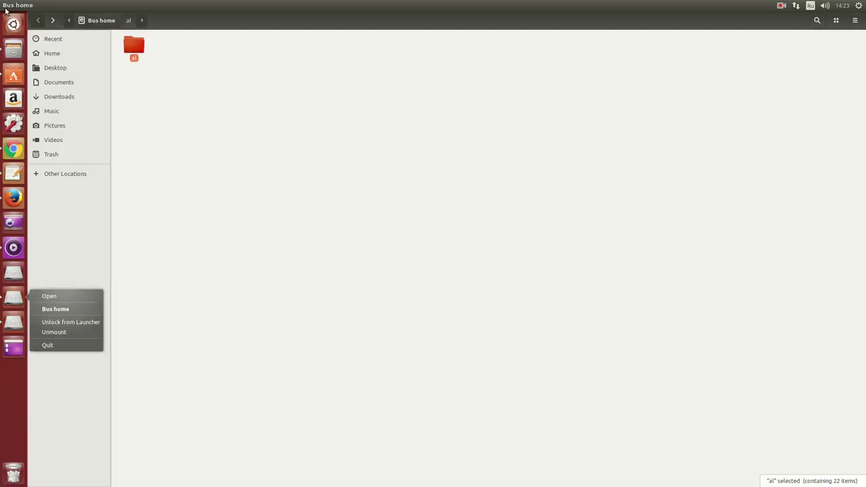
pyautogui.click(192, 120)
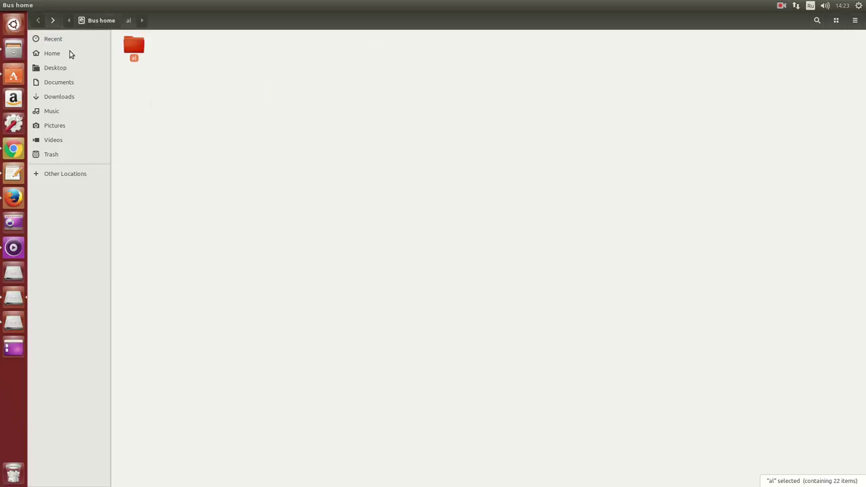
pyautogui.click(6, 5)
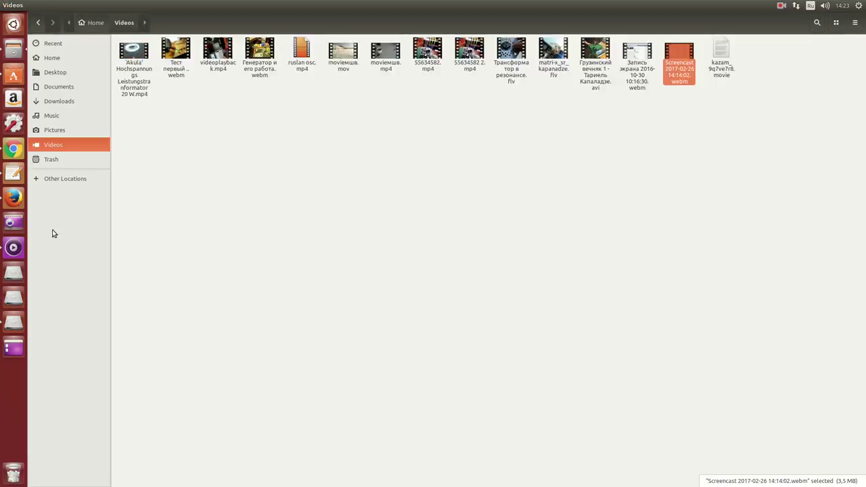
# Quit the Firefox web browser from the Launcher
pyautogui.rightClick(17, 202)
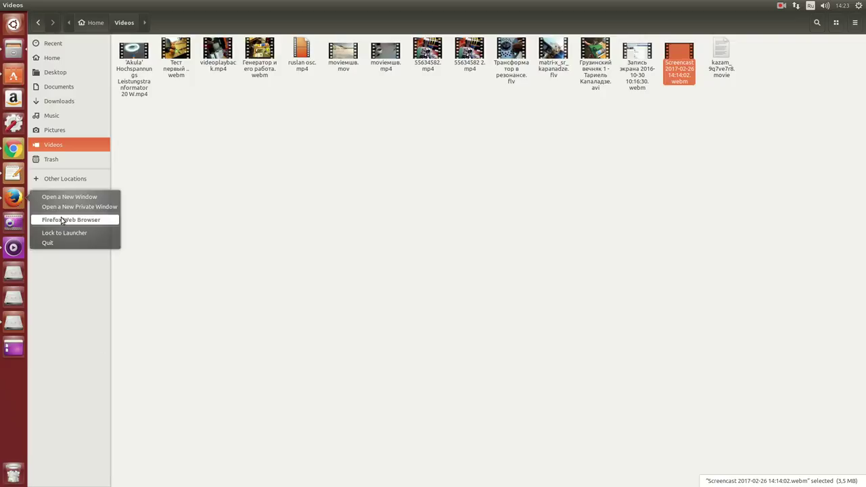
pyautogui.click(101, 243)
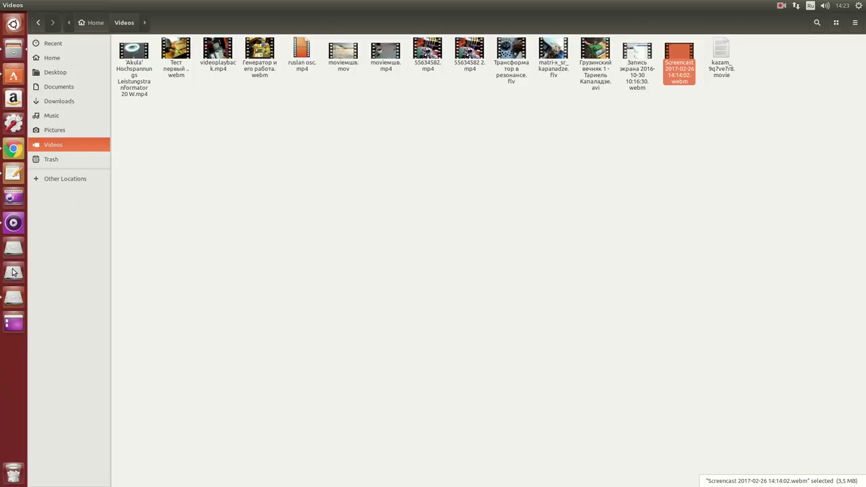
# Show the bare desktop and restore the open windows, repeating the switch three times
pyautogui.click(14, 322)
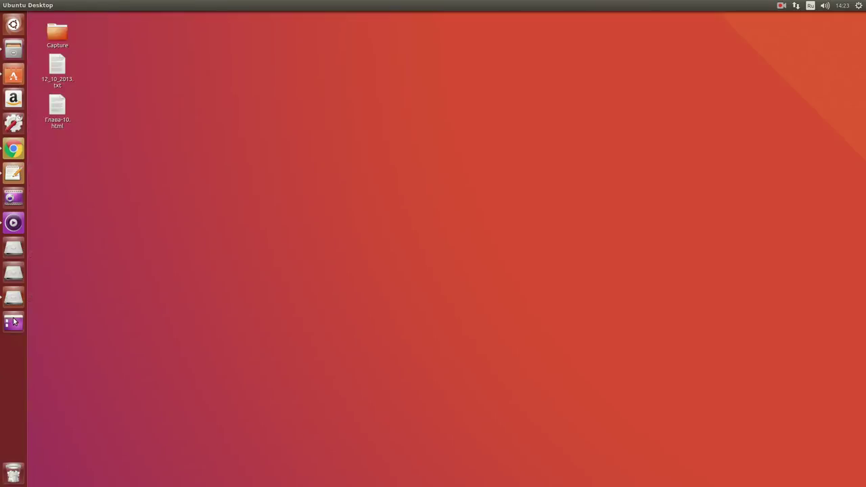
pyautogui.click(13, 322)
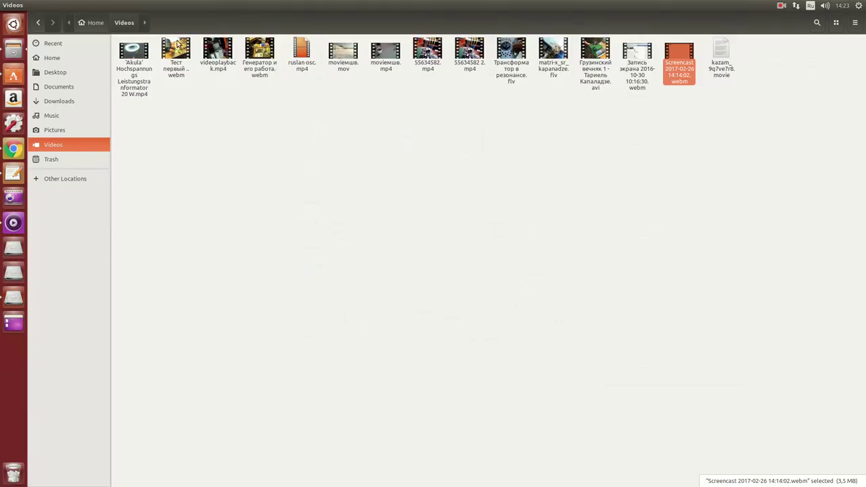
pyautogui.click(16, 323)
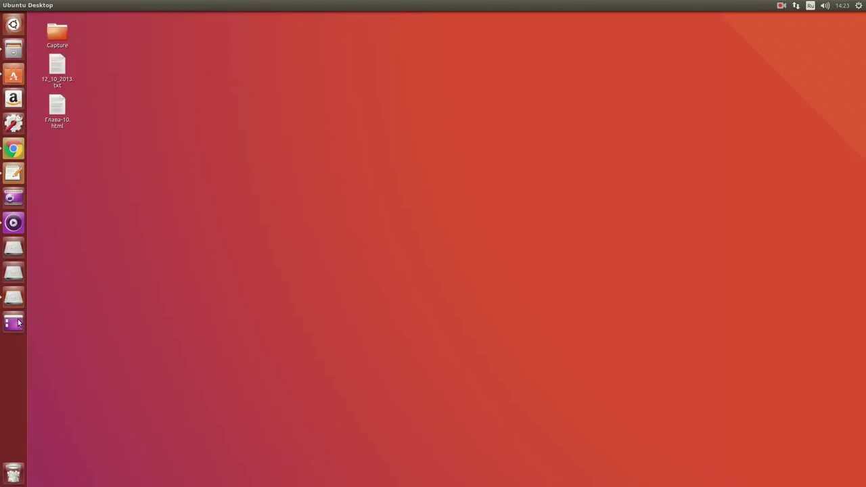
pyautogui.click(17, 323)
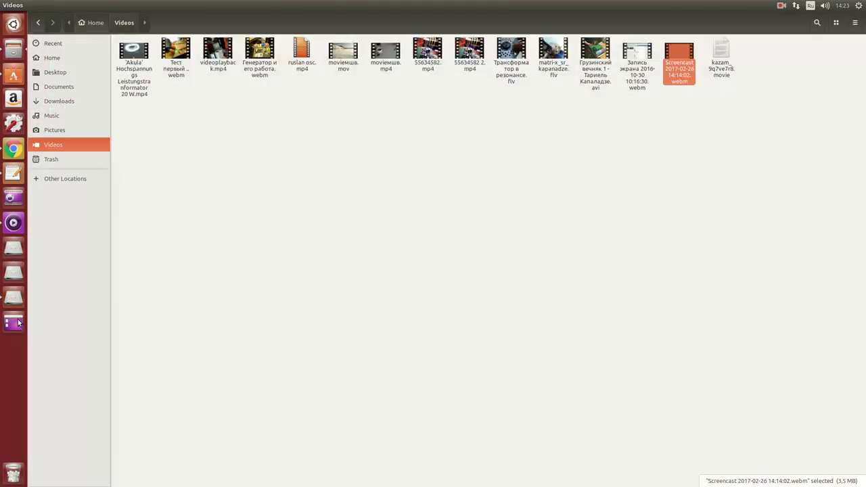
pyautogui.click(18, 323)
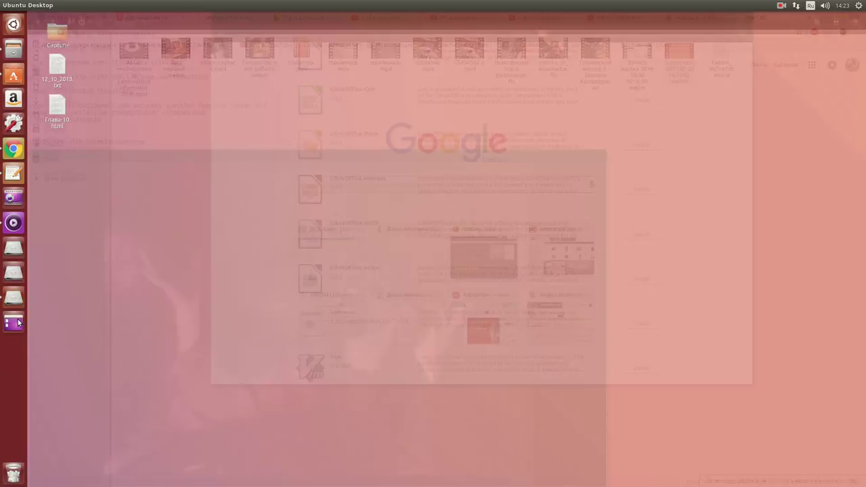
pyautogui.click(17, 323)
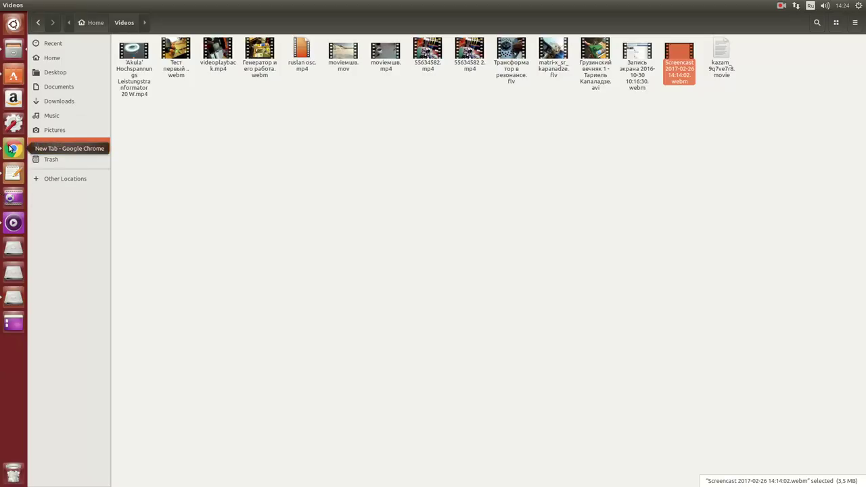
# Open the computer search and clear the wine search text
pyautogui.click(13, 24)
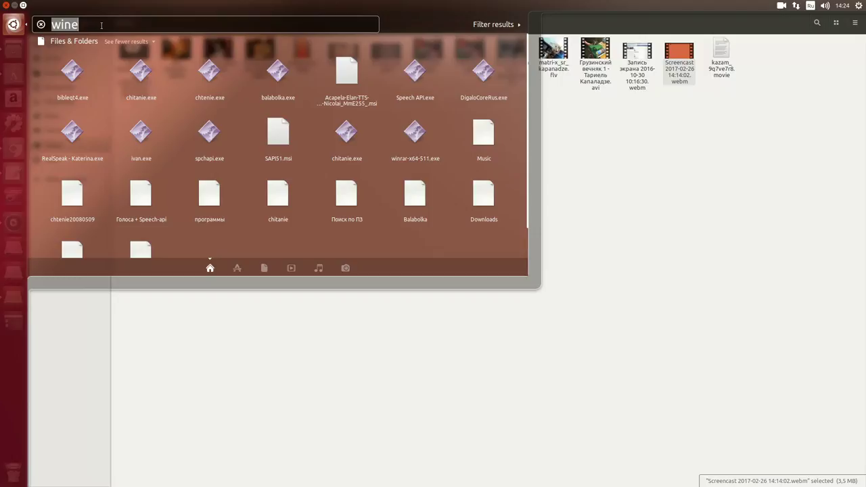
pyautogui.hotkey('shift', 'Left')
pyautogui.hotkey('shift', 'Left')
pyautogui.hotkey('shift', 'Left')
pyautogui.hotkey('shift', 'Left')
pyautogui.moveTo(81, 23); pyautogui.dragTo(40, 25)
pyautogui.press('BackSpace')
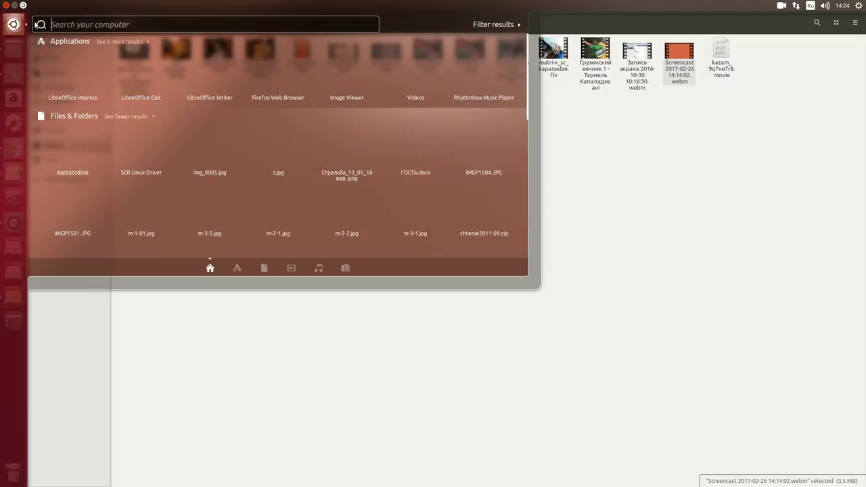
pyautogui.write('сркщь')
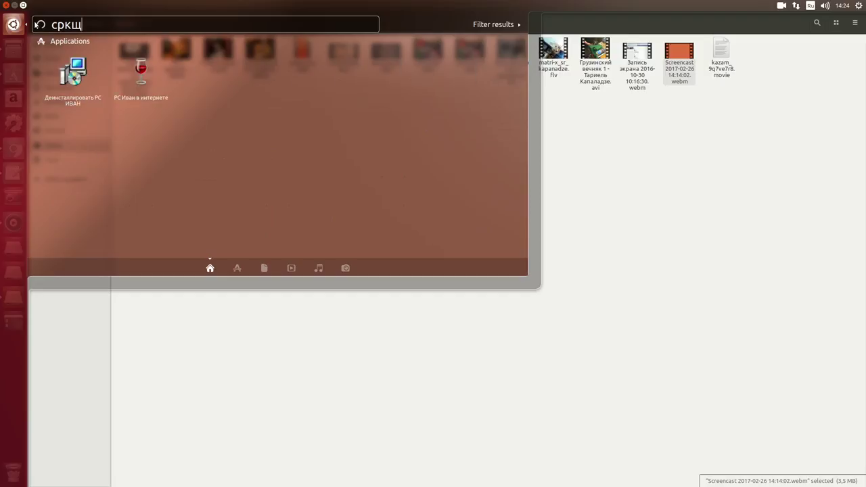
pyautogui.press('BackSpace')
pyautogui.press('BackSpace')
pyautogui.press('BackSpace')
pyautogui.press('BackSpace')
pyautogui.press('BackSpace')
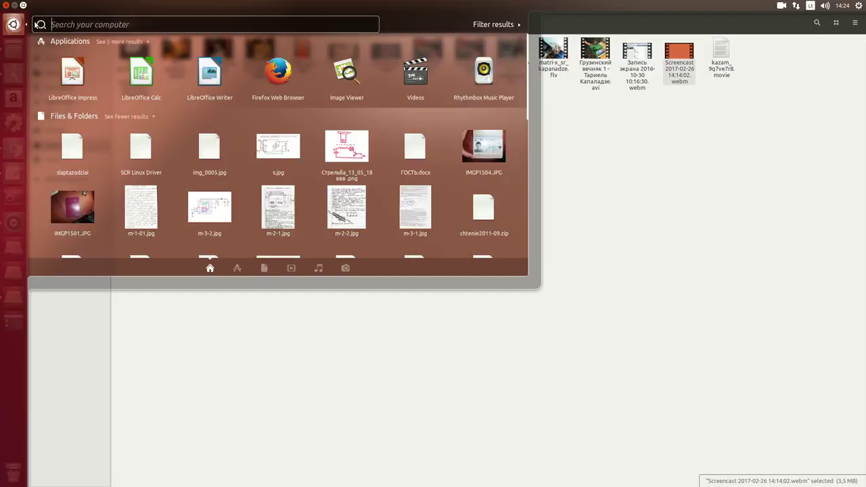
# Try to search the computer for Chrome and clear the search text
pyautogui.write('chro„')
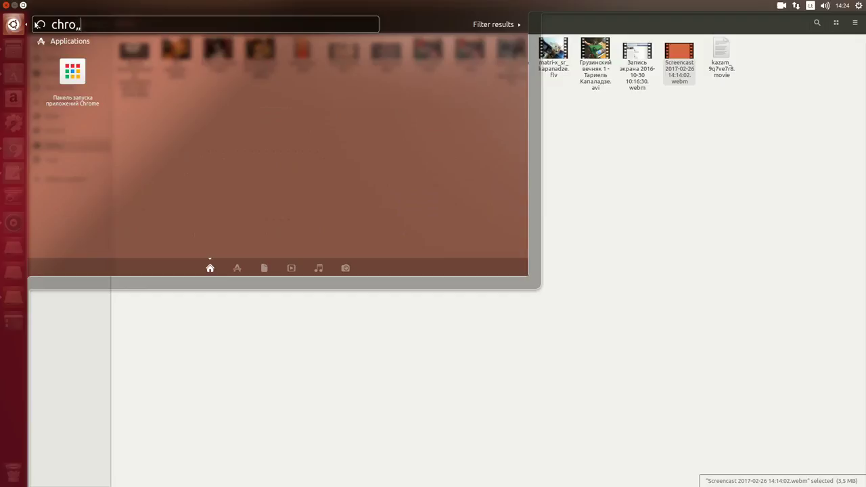
pyautogui.write('me')
pyautogui.press('BackSpace')
pyautogui.press('BackSpace')
pyautogui.press('BackSpace')
pyautogui.press('BackSpace')
pyautogui.press('BackSpace')
pyautogui.press('BackSpace')
pyautogui.press('BackSpace')
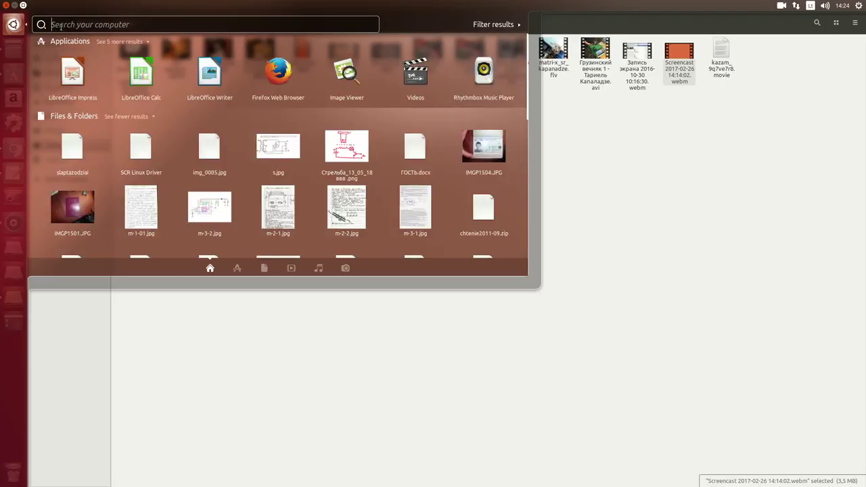
# Search the computer for cal and open the Calculator
pyautogui.write('cal')
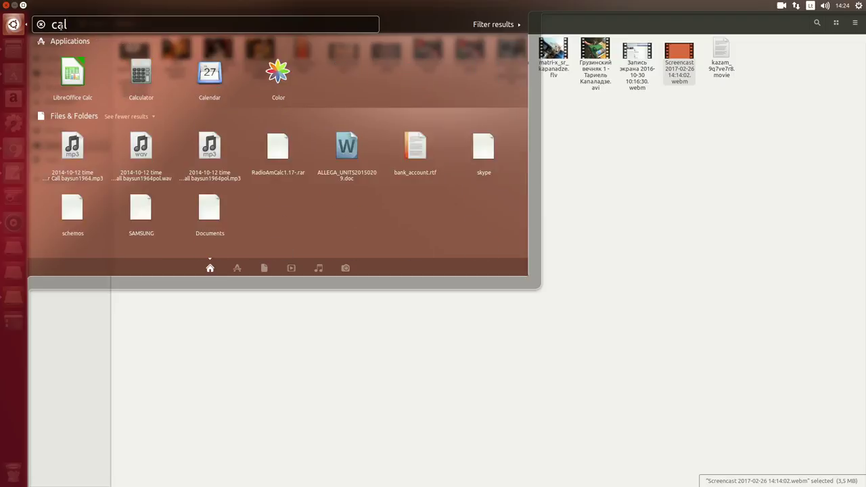
pyautogui.click(142, 73)
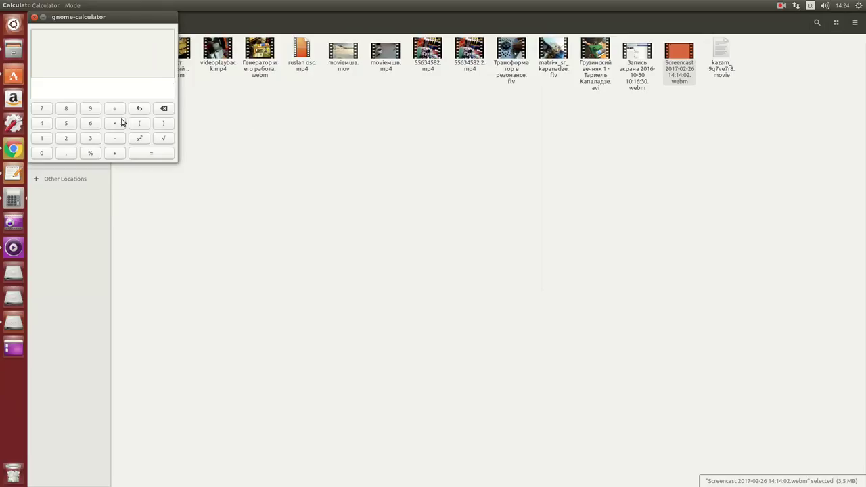
# Calculate 56×23, move the calculator window away from the screen corner, and close it
pyautogui.click(59, 128)
pyautogui.click(95, 128)
pyautogui.click(117, 124)
pyautogui.click(60, 140)
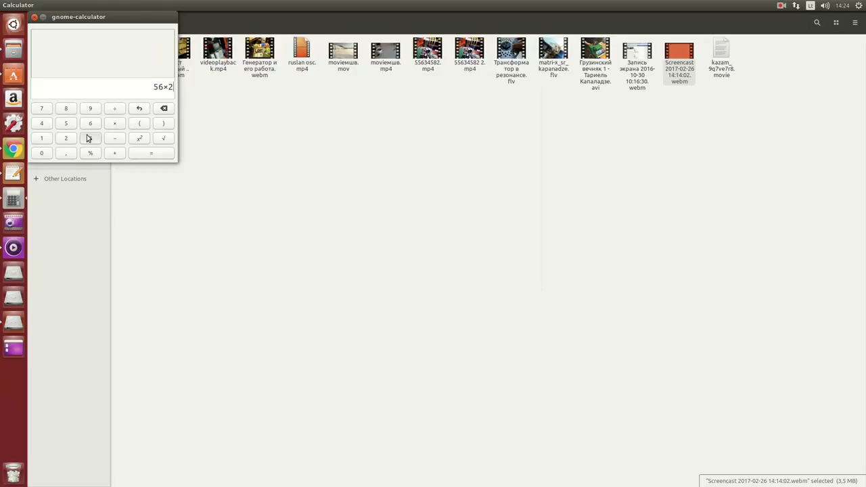
pyautogui.click(87, 138)
pyautogui.click(163, 155)
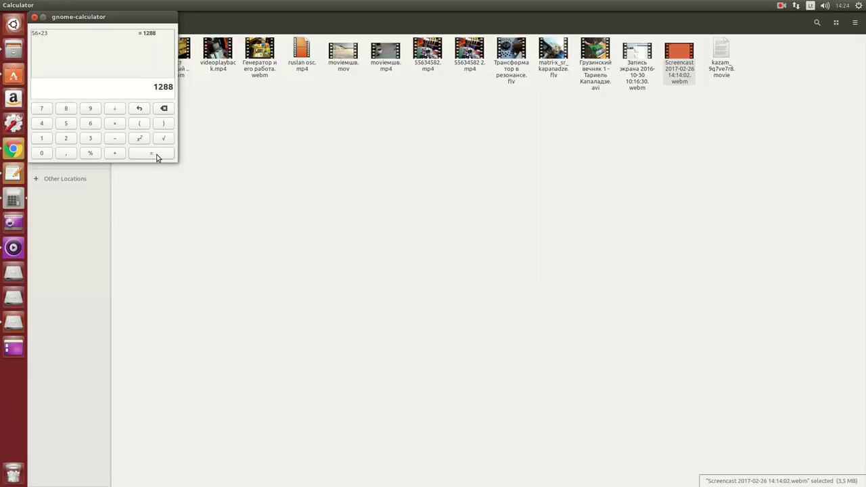
pyautogui.moveTo(86, 13); pyautogui.dragTo(144, 85)
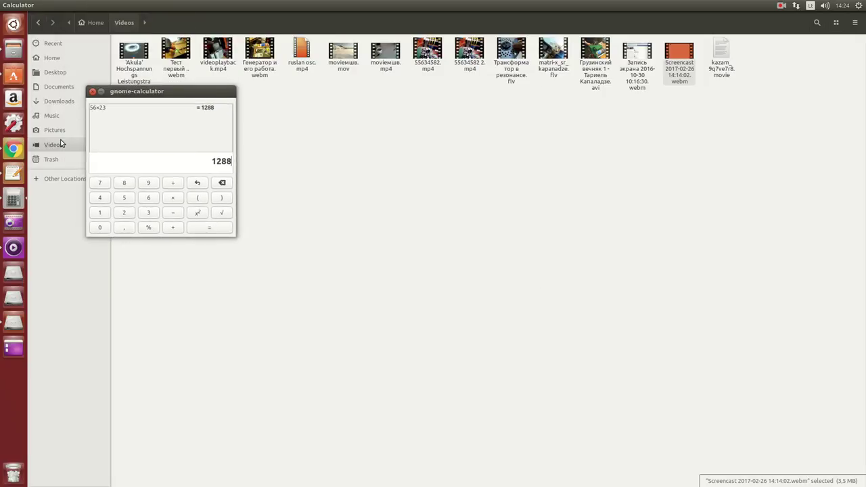
pyautogui.click(92, 91)
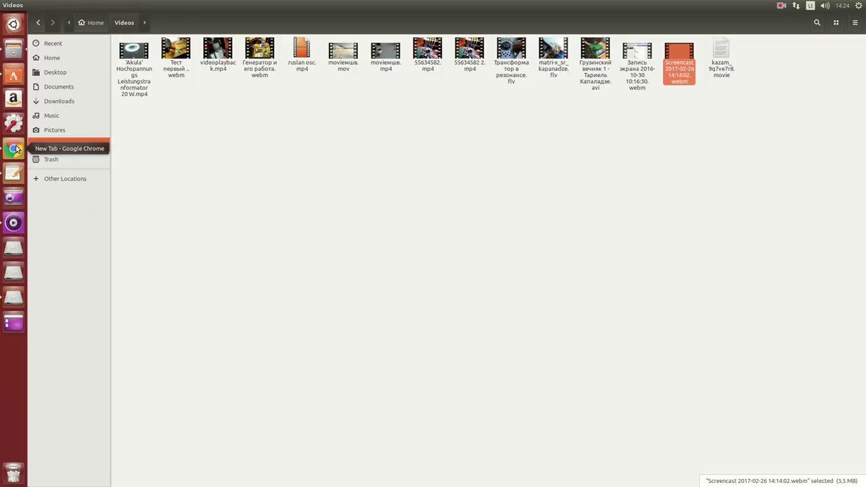
# Show the computer search with the cal results and dismiss it, repeating this three times
pyautogui.click(8, 21)
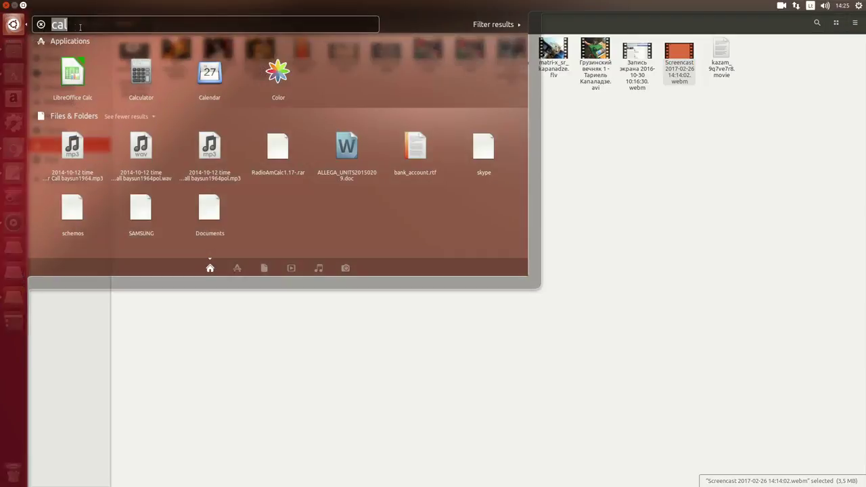
pyautogui.click(145, 406)
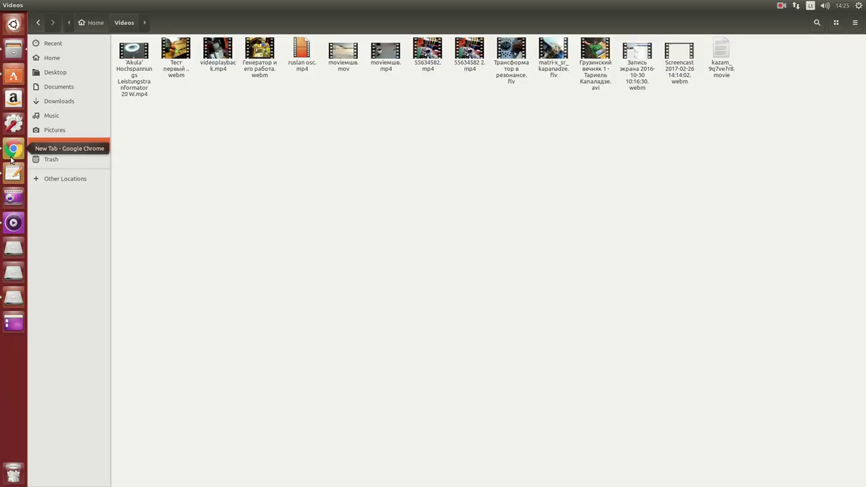
pyautogui.click(14, 24)
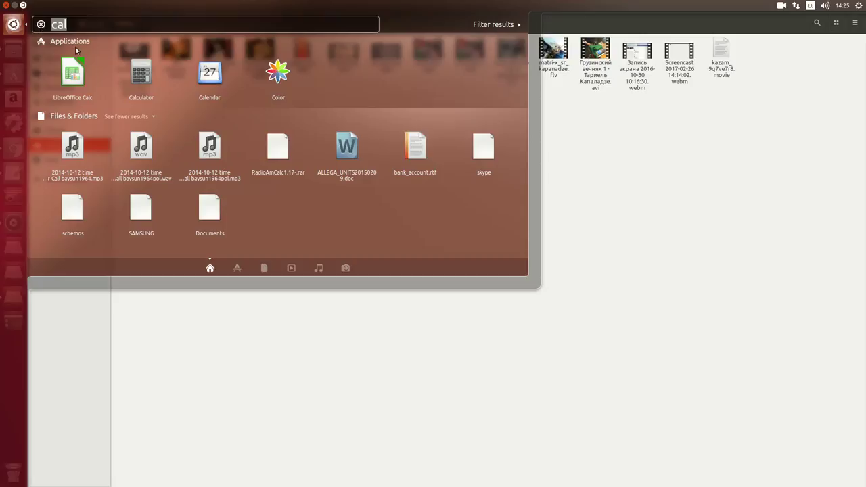
pyautogui.click(12, 50)
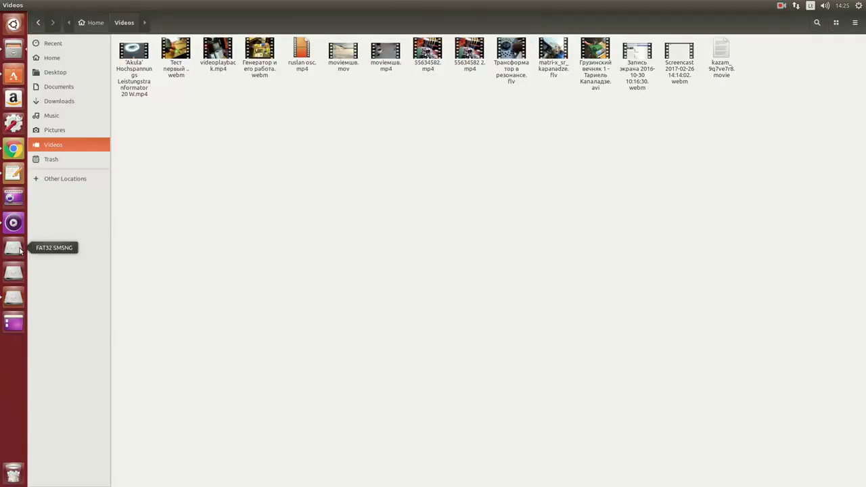
pyautogui.click(12, 24)
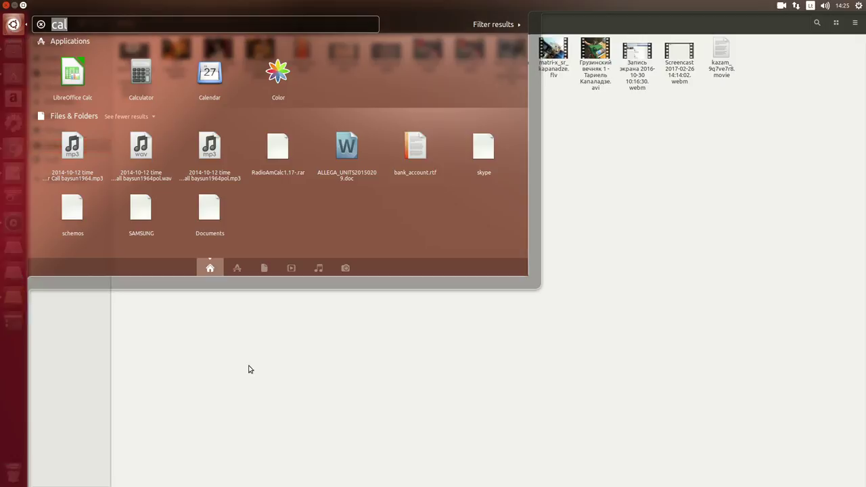
pyautogui.click(249, 335)
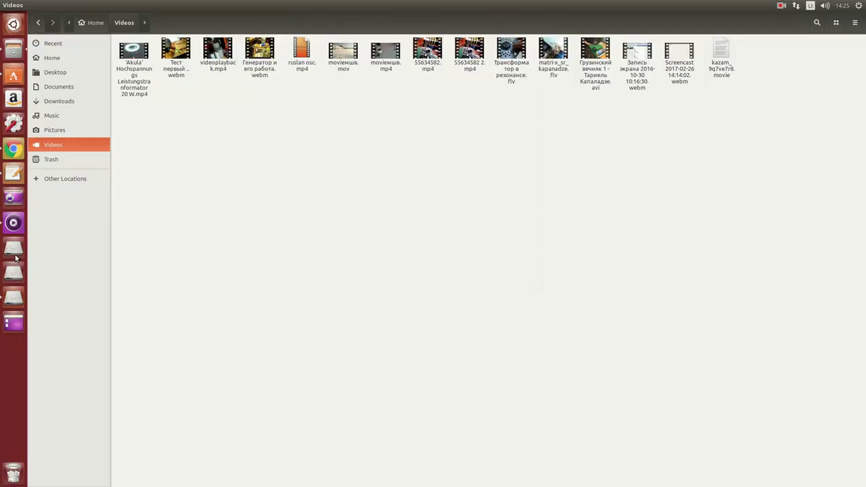
# Open the FAT32 SMSNG drive, look into its lay and schemos folders, and return to the drive's root
pyautogui.click(20, 255)
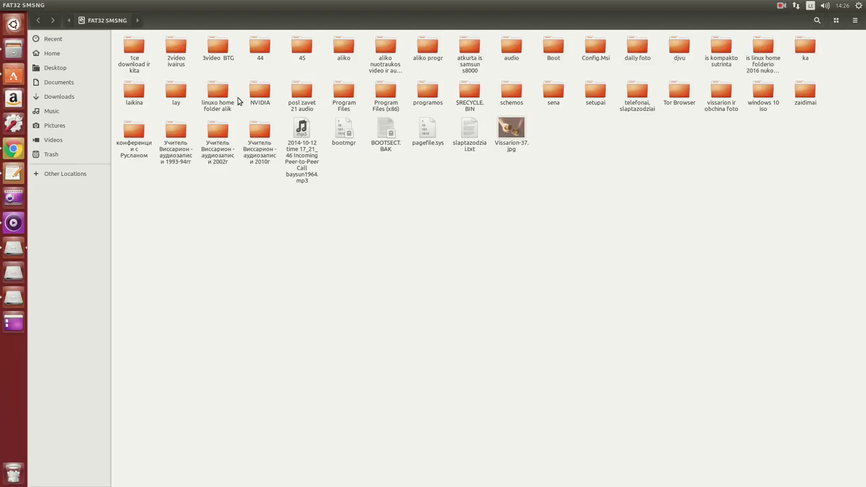
pyautogui.doubleClick(177, 95)
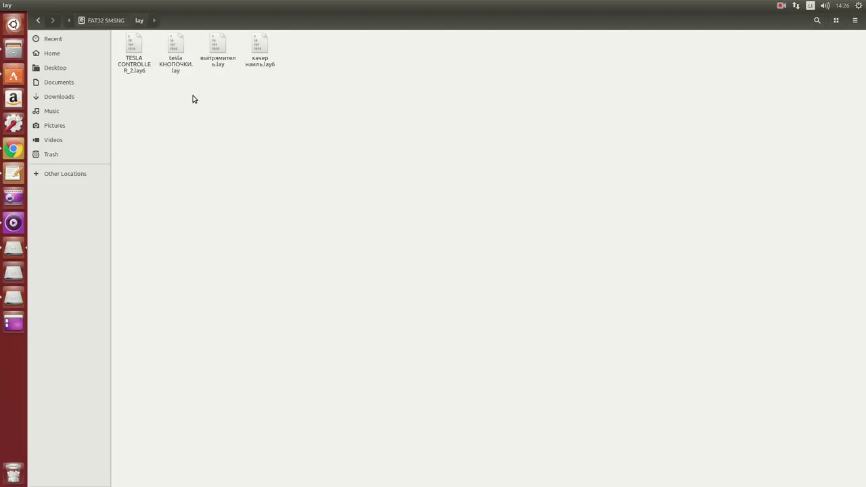
pyautogui.click(106, 21)
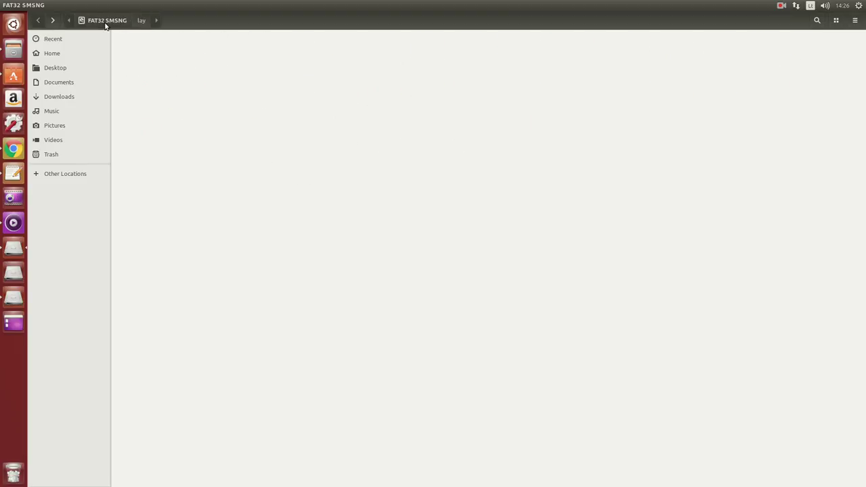
pyautogui.click(472, 93)
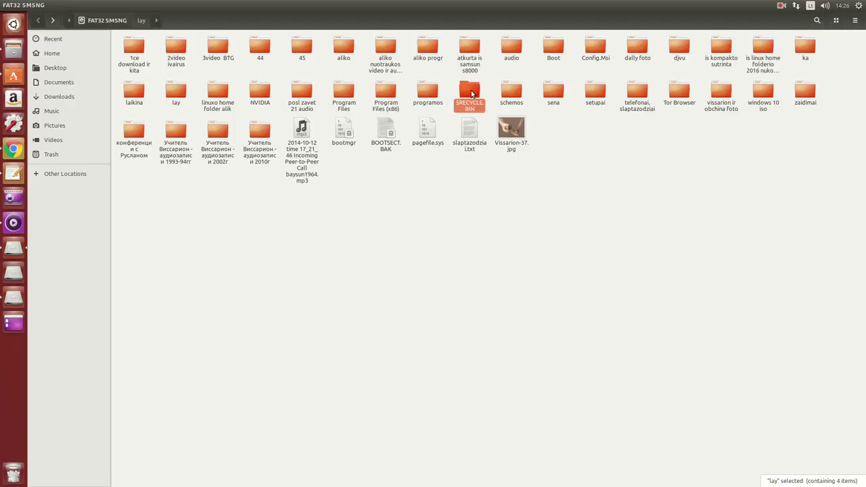
pyautogui.click(509, 95)
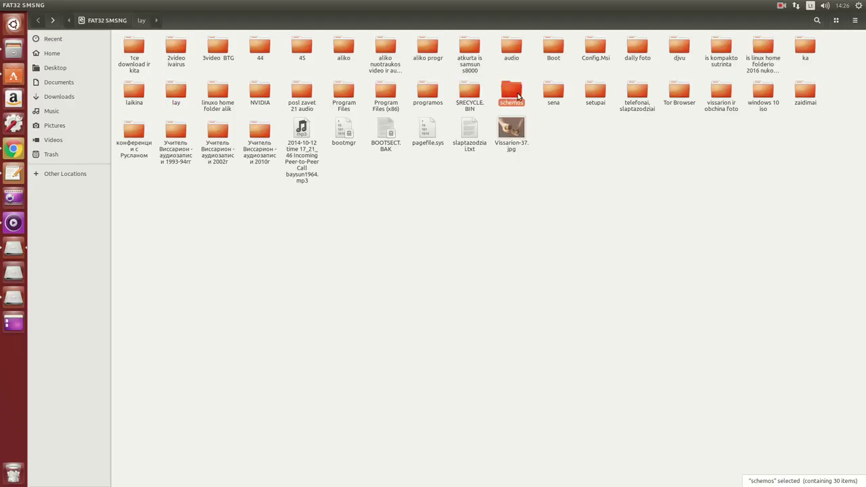
pyautogui.doubleClick(518, 97)
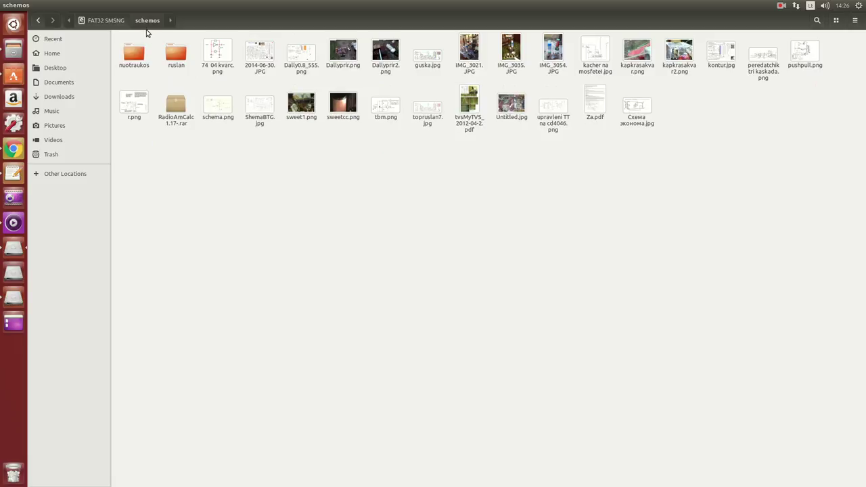
pyautogui.click(112, 20)
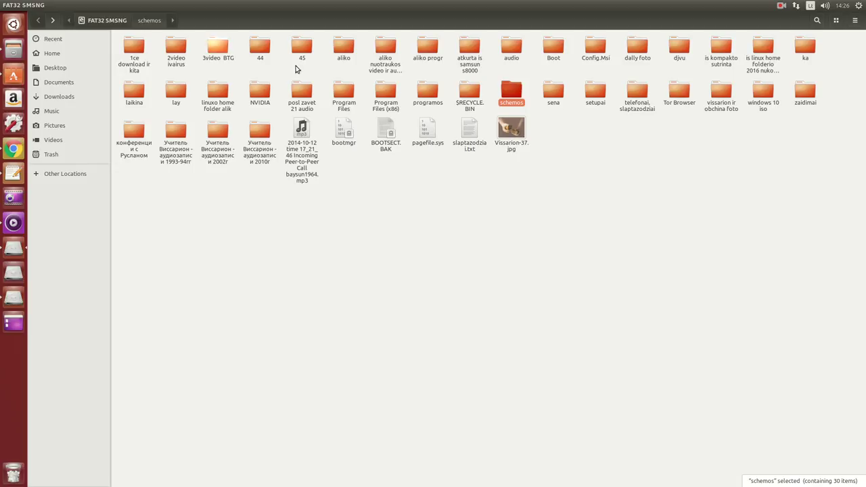
# In the drive's ka/kalbatikra folder, set A Wine application as the default for opening kalbat.exe and close its properties
pyautogui.doubleClick(805, 59)
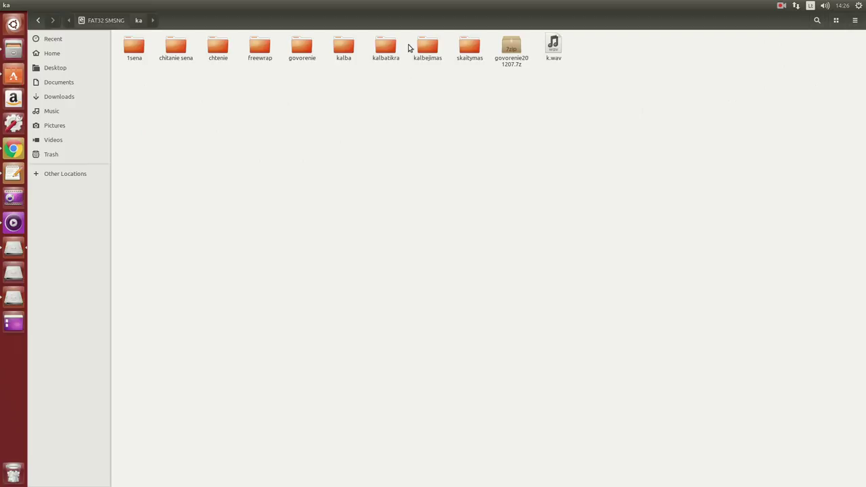
pyautogui.doubleClick(386, 48)
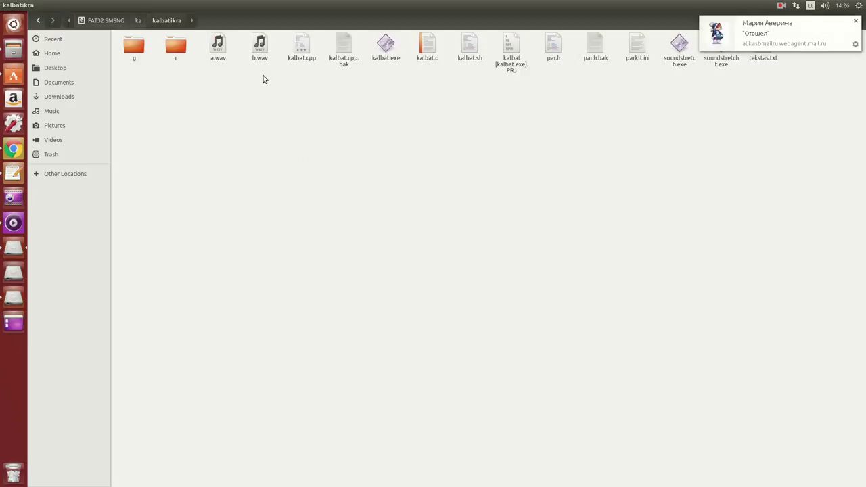
pyautogui.rightClick(383, 45)
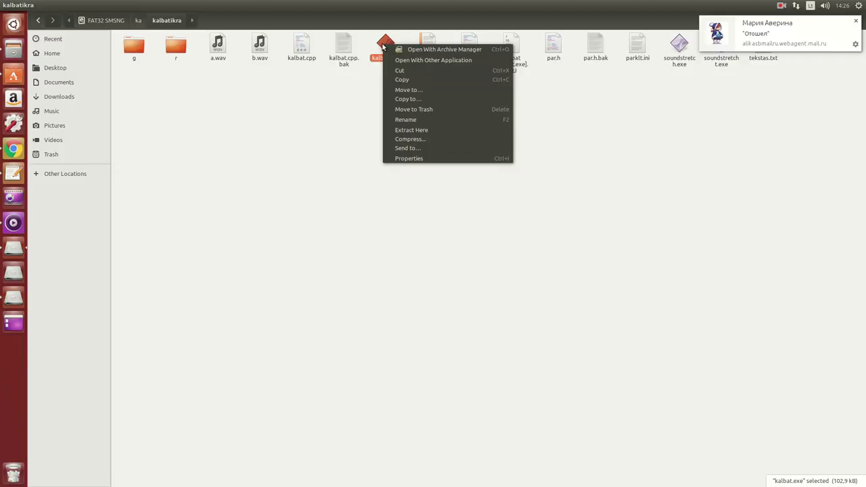
pyautogui.click(412, 158)
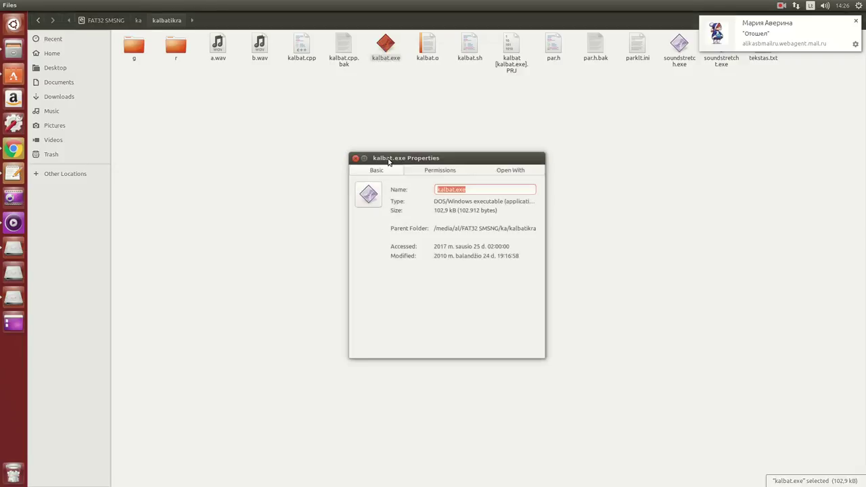
pyautogui.click(493, 171)
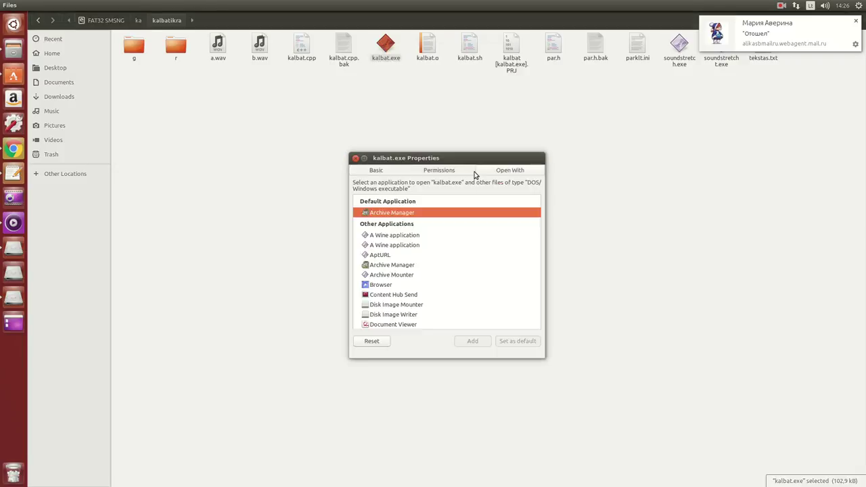
pyautogui.click(388, 235)
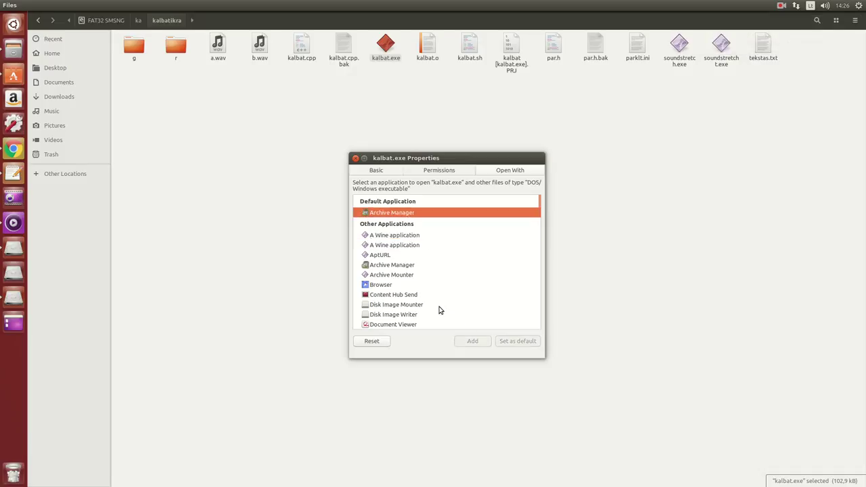
pyautogui.click(392, 236)
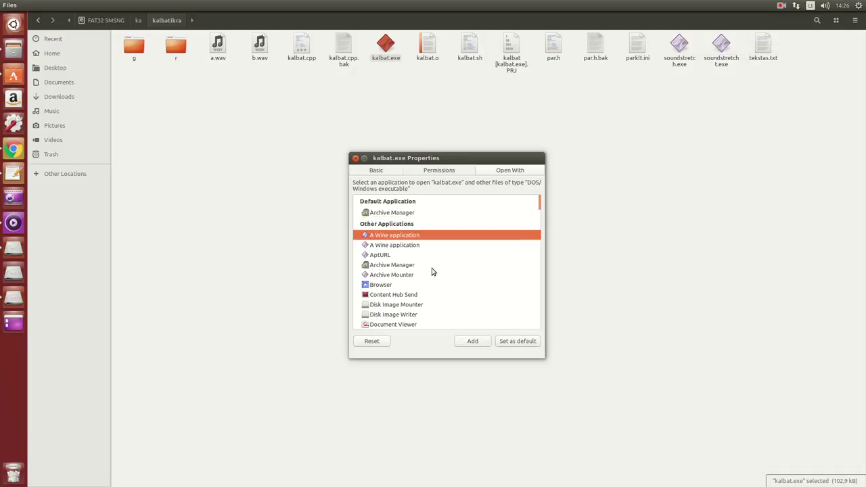
pyautogui.click(516, 340)
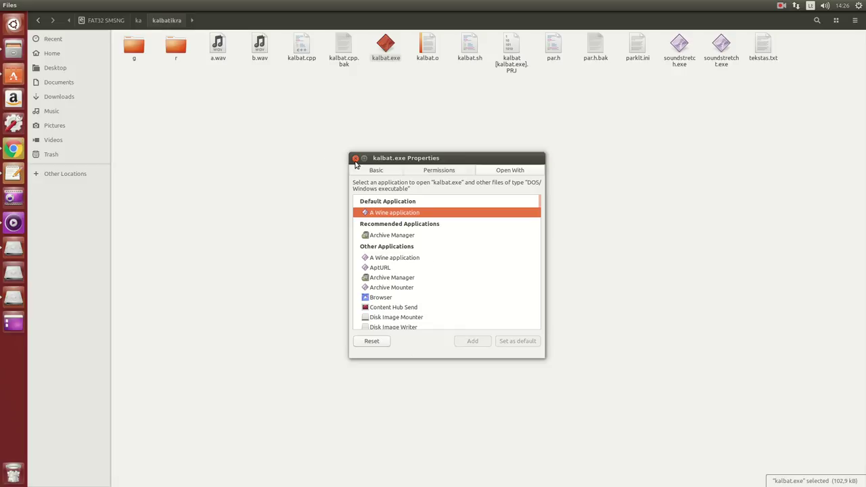
pyautogui.click(355, 157)
# Open kalbat.exe with A Wine application
pyautogui.rightClick(387, 46)
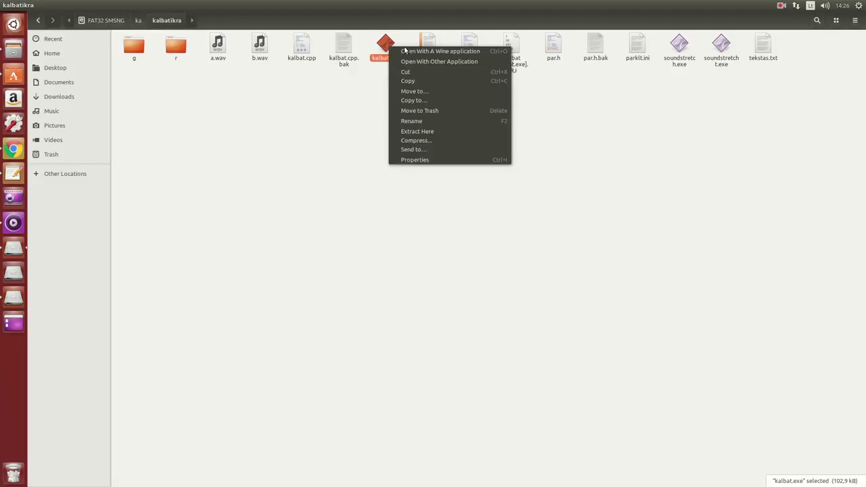
pyautogui.click(404, 51)
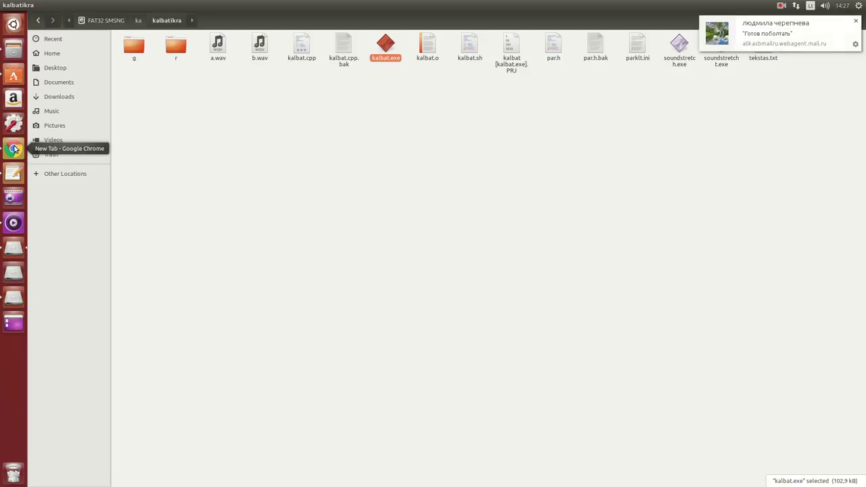
# Switch to Google Chrome, go to the bookmarked Chess.com home page and start a new 5-minute game
pyautogui.click(13, 148)
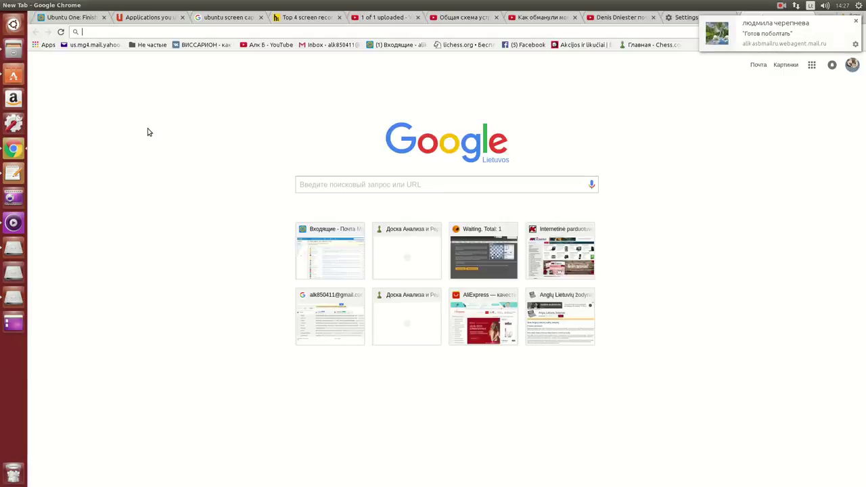
pyautogui.click(853, 24)
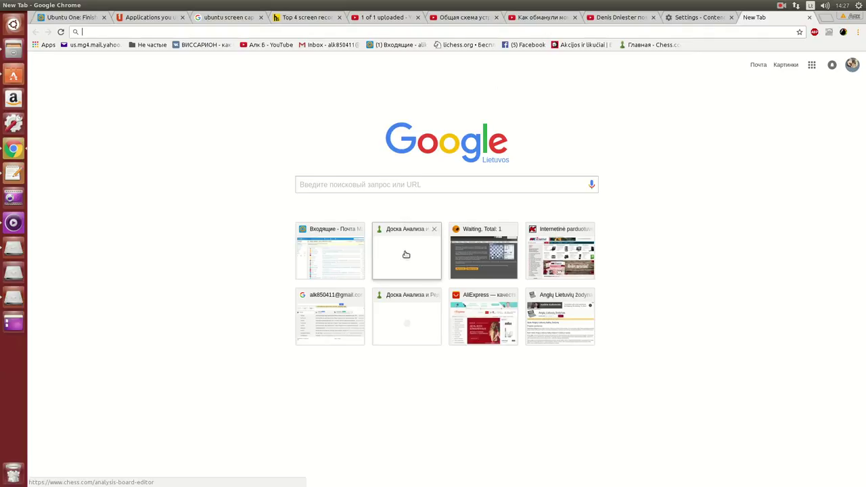
pyautogui.click(644, 46)
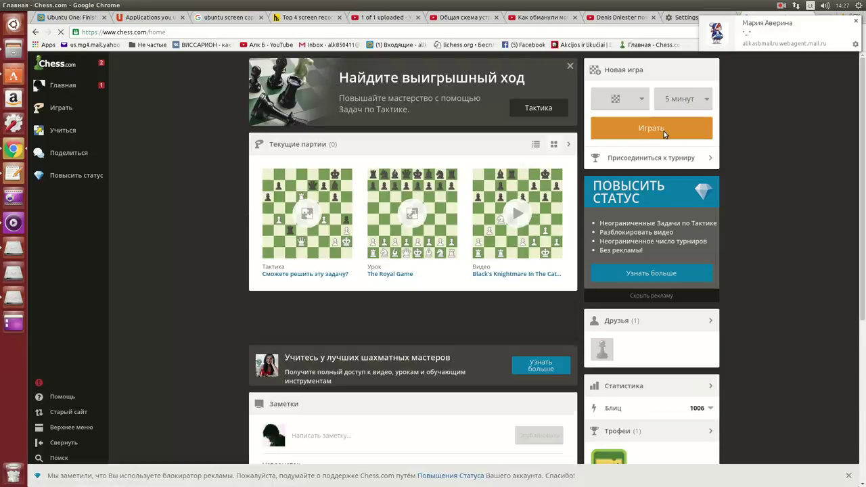
pyautogui.click(650, 128)
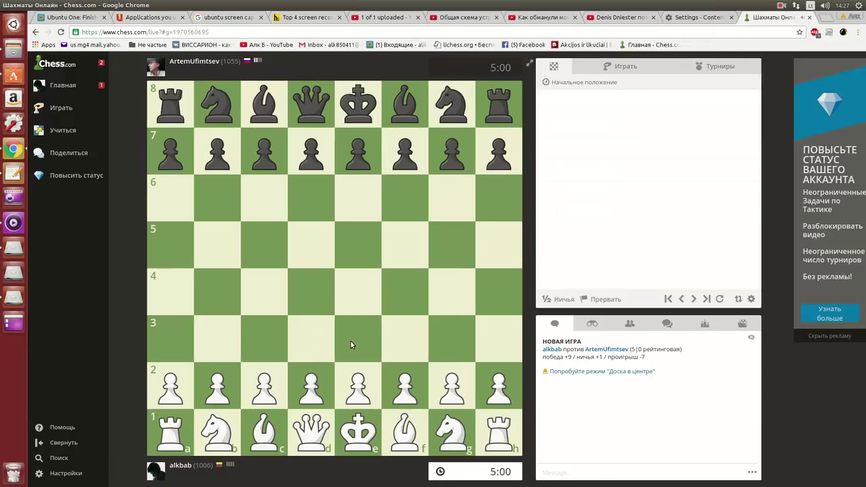
# Open the chess game as White with pawn to e4, knight to f3 and the e4 pawn capturing on d5
pyautogui.moveTo(358, 379); pyautogui.dragTo(358, 294)
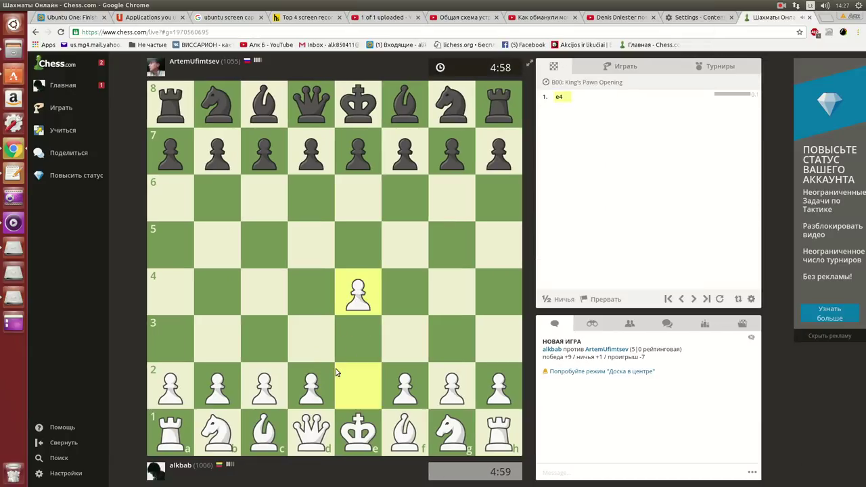
pyautogui.moveTo(452, 419); pyautogui.dragTo(405, 341)
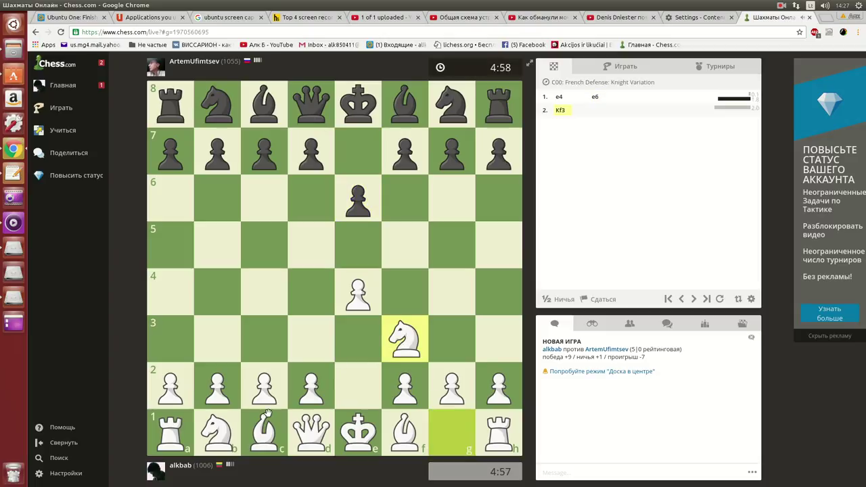
pyautogui.click(216, 430)
pyautogui.moveTo(358, 291); pyautogui.dragTo(310, 244)
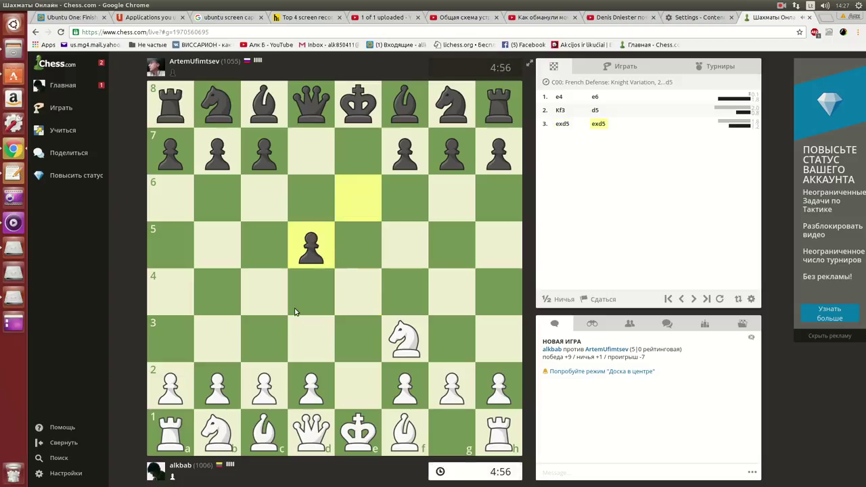
# Continue as White with pawn to d4, knight to c3, bishop to d3 and castling kingside
pyautogui.moveTo(220, 432); pyautogui.dragTo(241, 395)
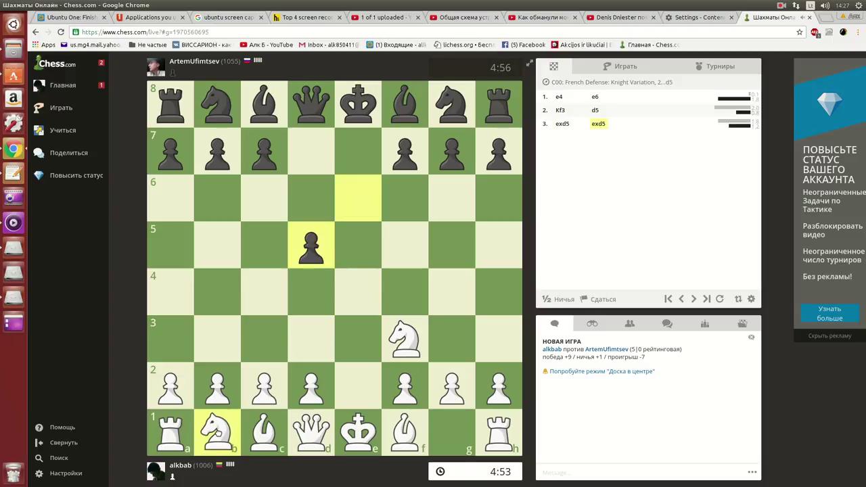
pyautogui.click(311, 387)
pyautogui.click(311, 292)
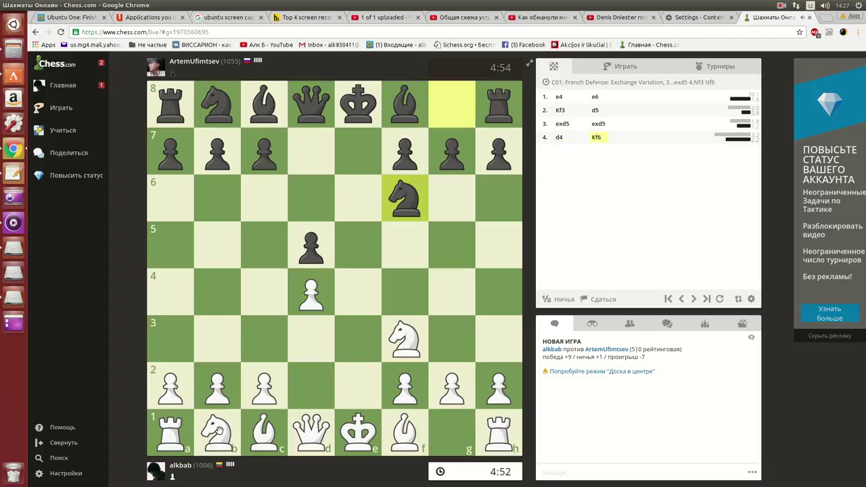
pyautogui.moveTo(218, 430); pyautogui.dragTo(268, 338)
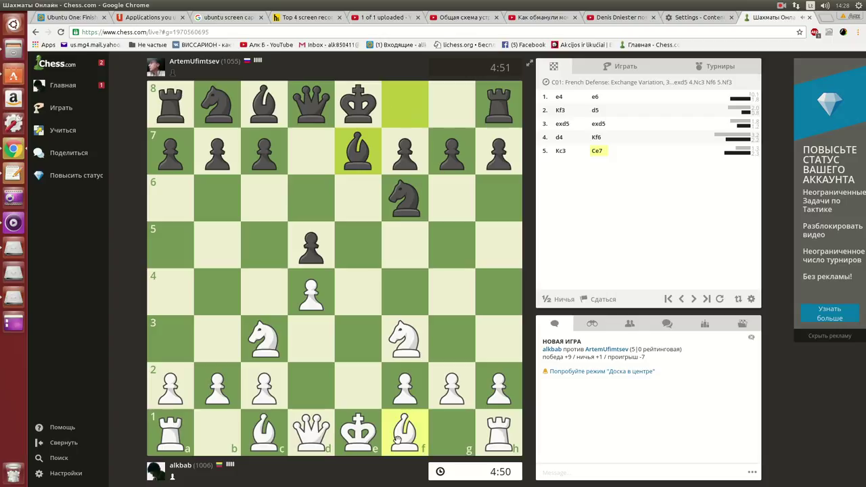
pyautogui.moveTo(399, 440); pyautogui.dragTo(313, 342)
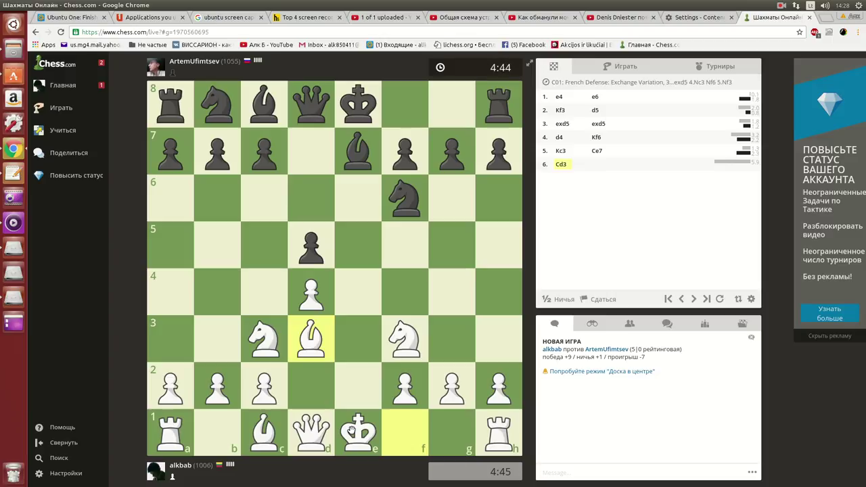
pyautogui.moveTo(351, 430); pyautogui.dragTo(450, 430)
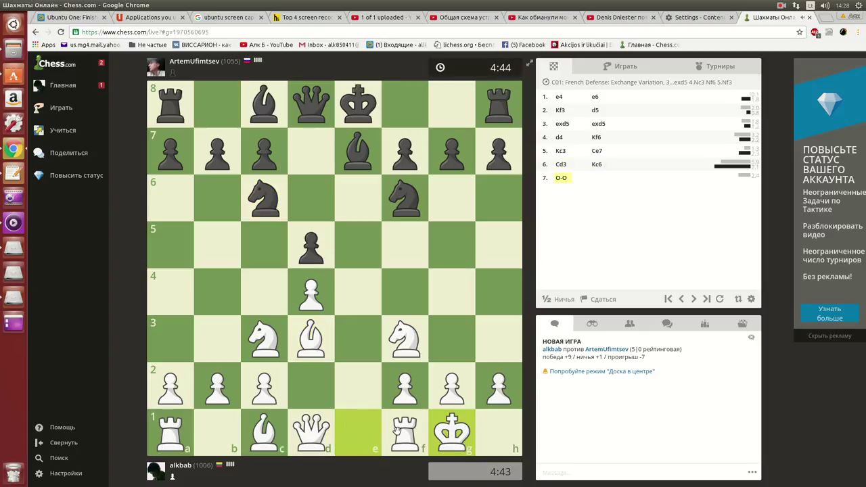